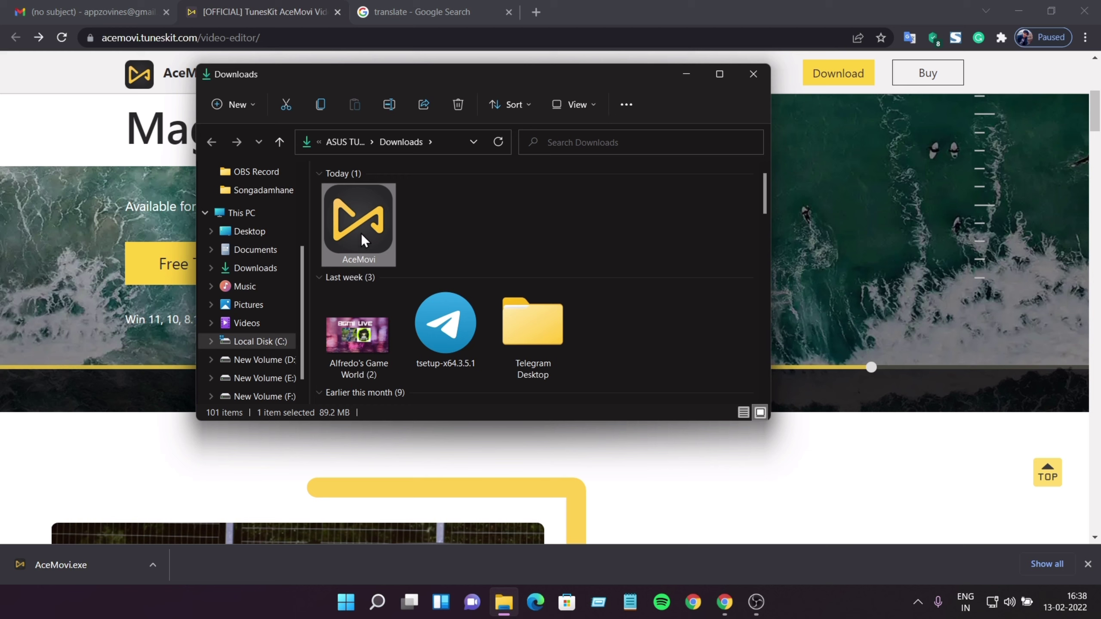
# Step: Install AceMovi Video Editor into D:\AceMovie\AceMovi Video Editor, accepting the license agreement and creating a desktop shortcut
pyautogui.doubleClick(362, 232)
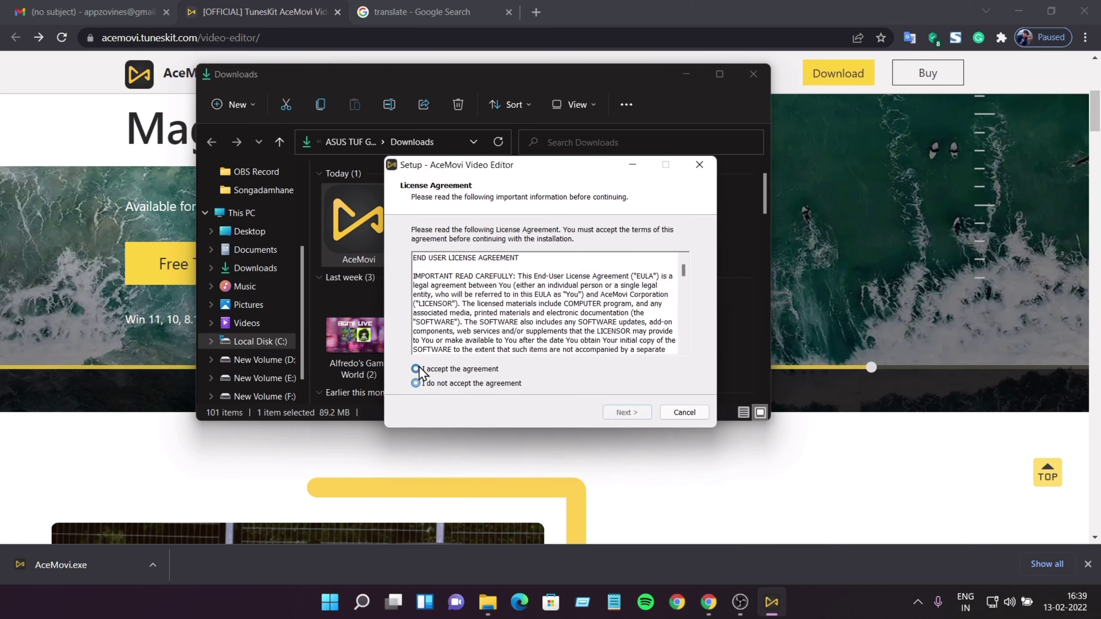
pyautogui.click(416, 369)
pyautogui.click(627, 412)
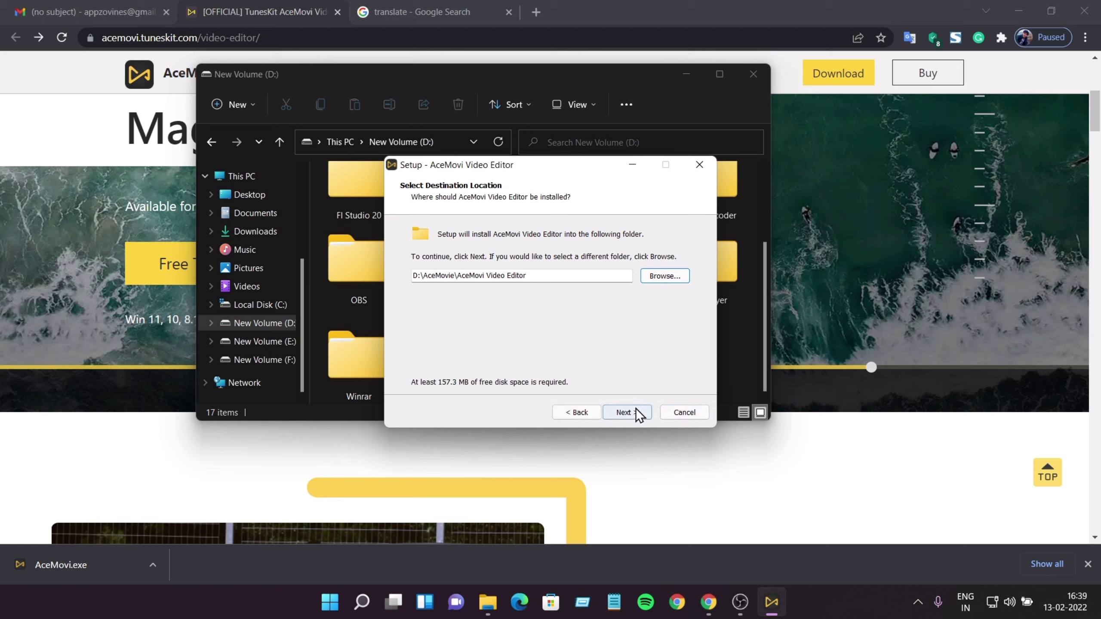
pyautogui.click(627, 412)
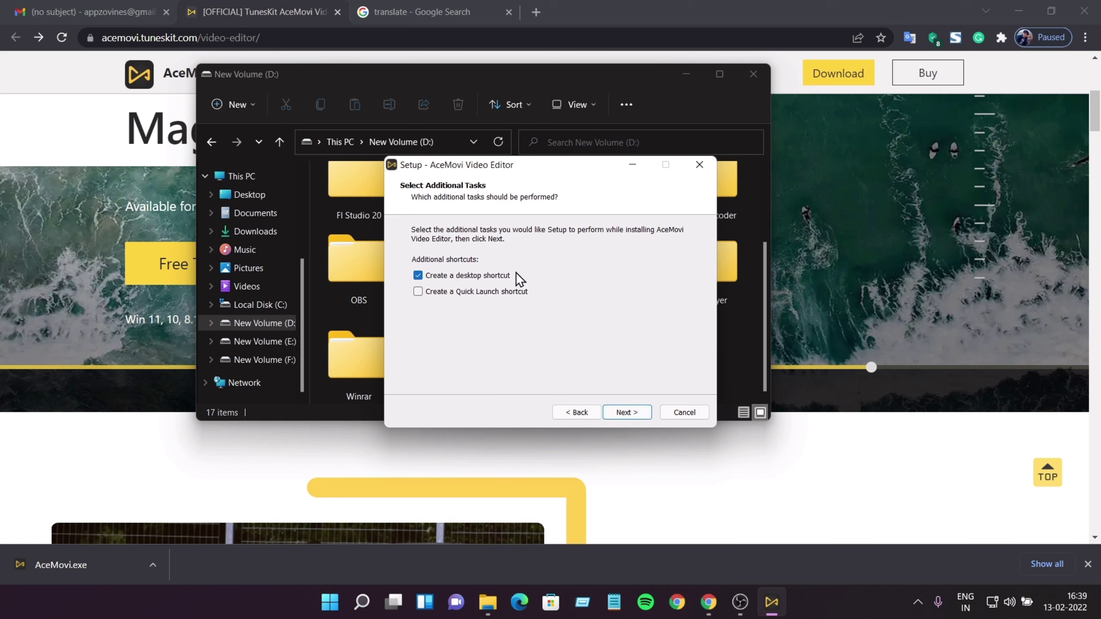
pyautogui.click(614, 413)
pyautogui.click(628, 416)
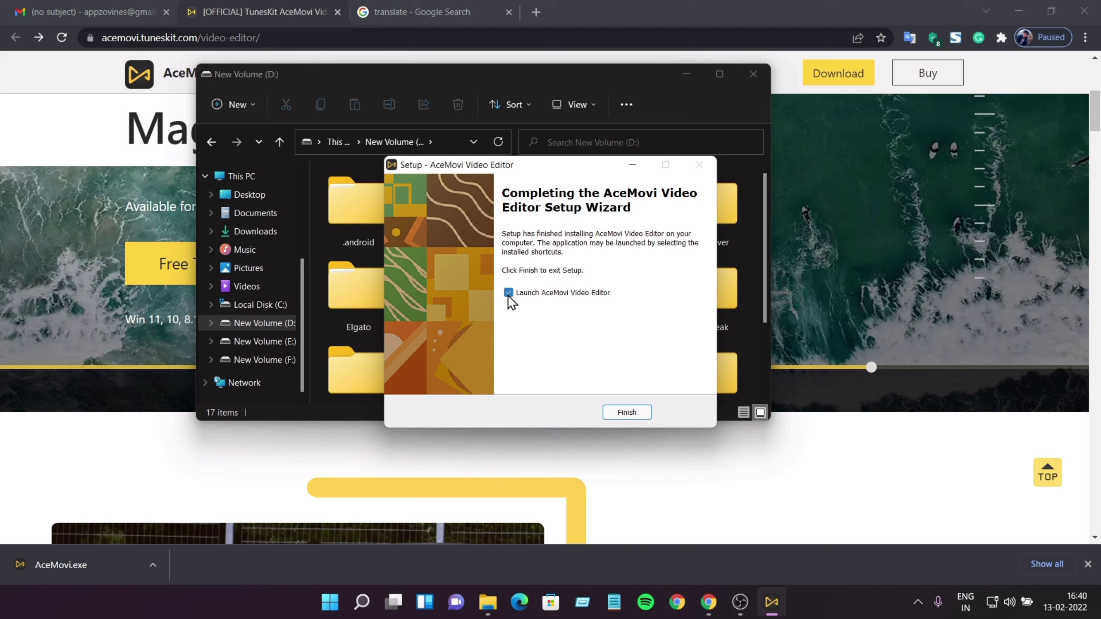
pyautogui.click(626, 412)
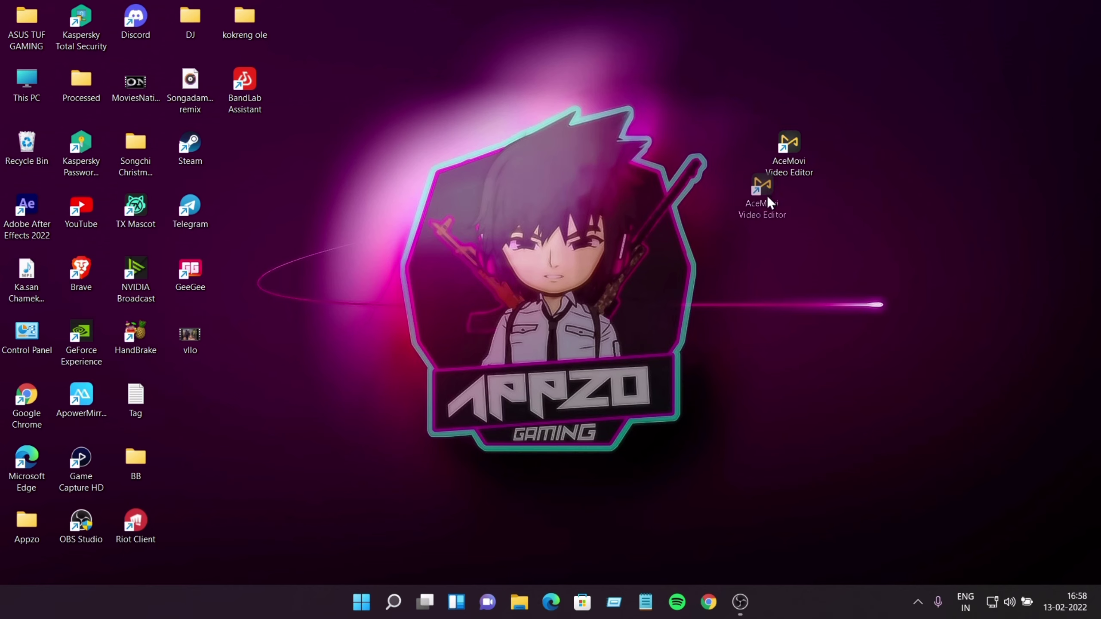
# Step: Launch AceMovi Video Editor from its desktop shortcut and maximize its window
pyautogui.moveTo(767, 198); pyautogui.dragTo(739, 217)
pyautogui.doubleClick(737, 217)
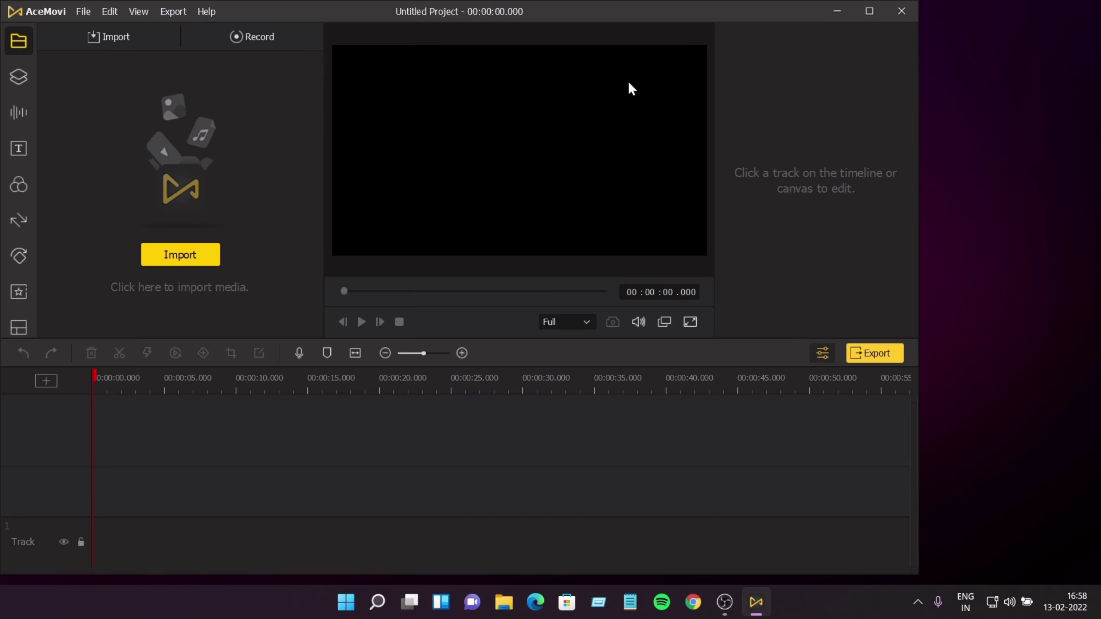
pyautogui.click(867, 18)
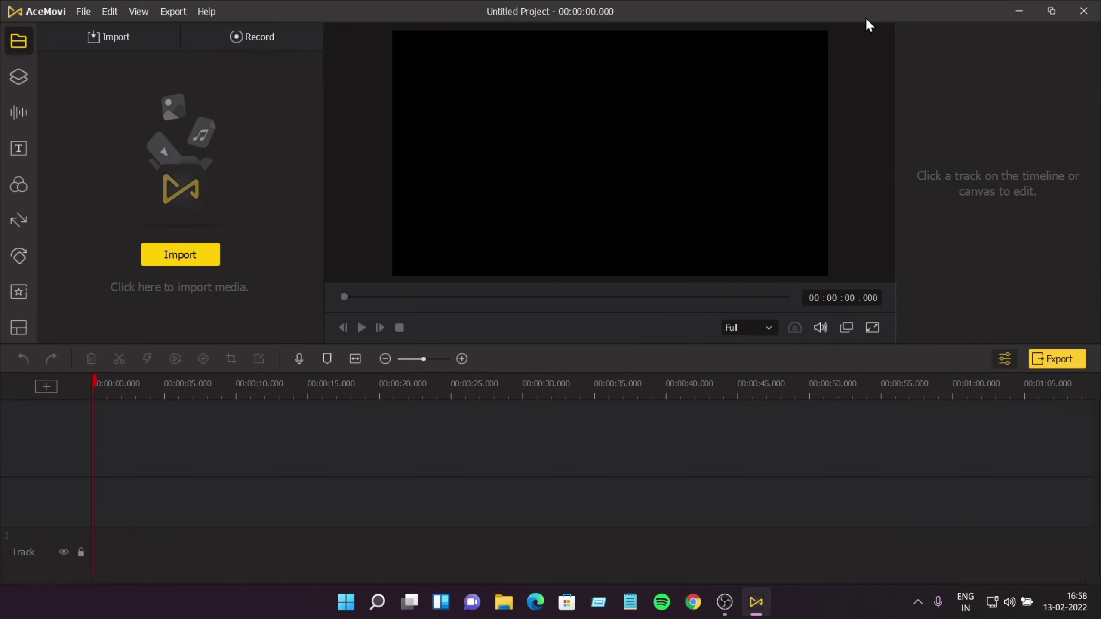
pyautogui.click(179, 252)
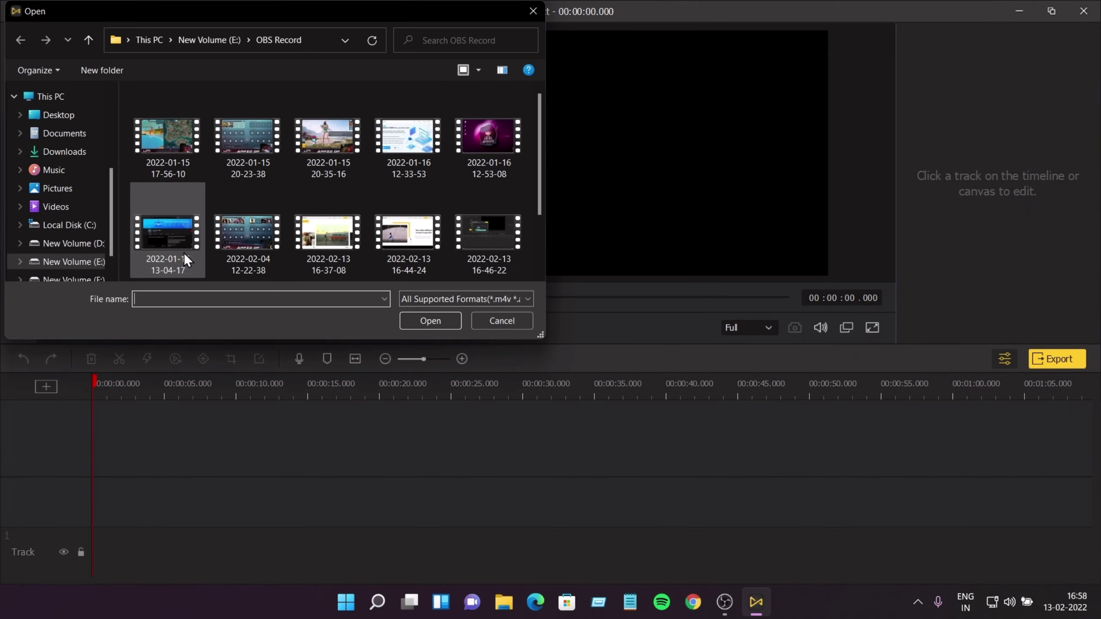
pyautogui.doubleClick(263, 140)
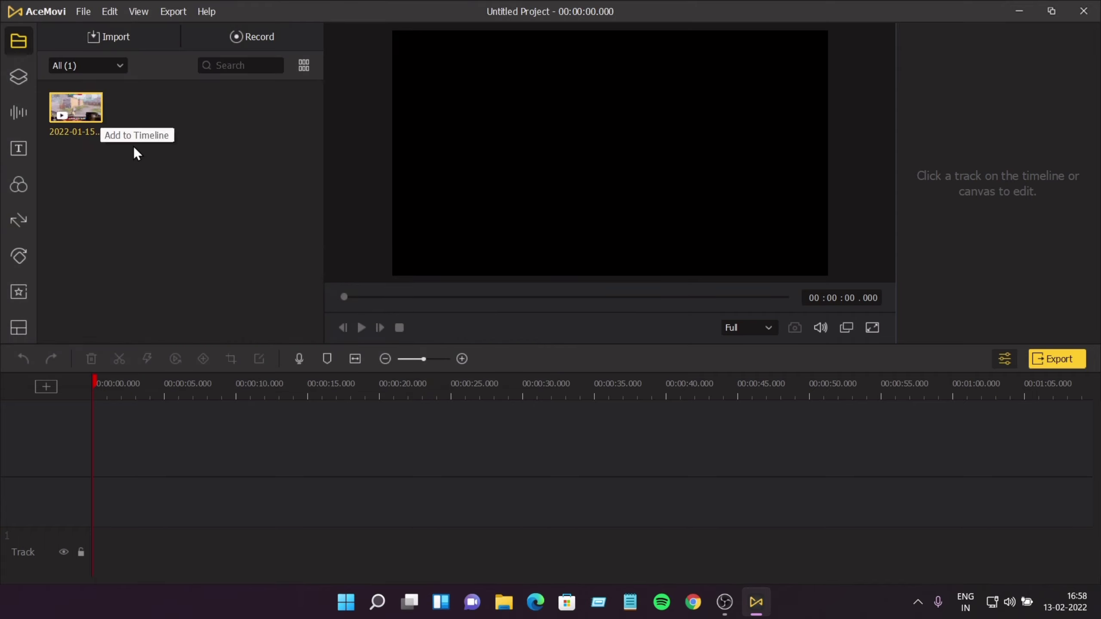
pyautogui.doubleClick(202, 185)
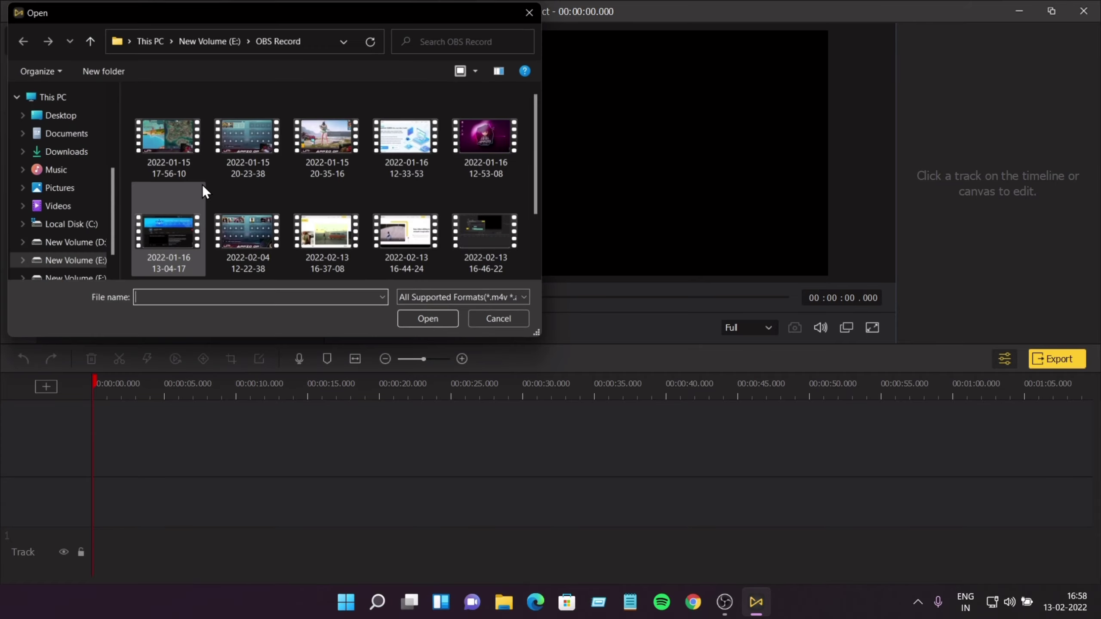
pyautogui.click(522, 16)
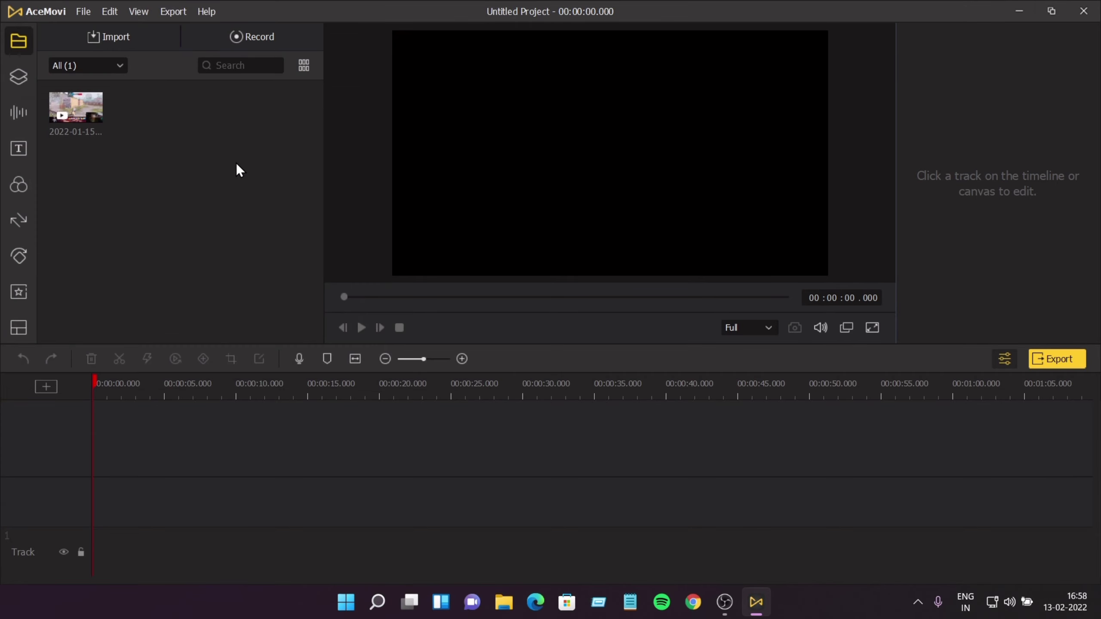
pyautogui.doubleClick(235, 162)
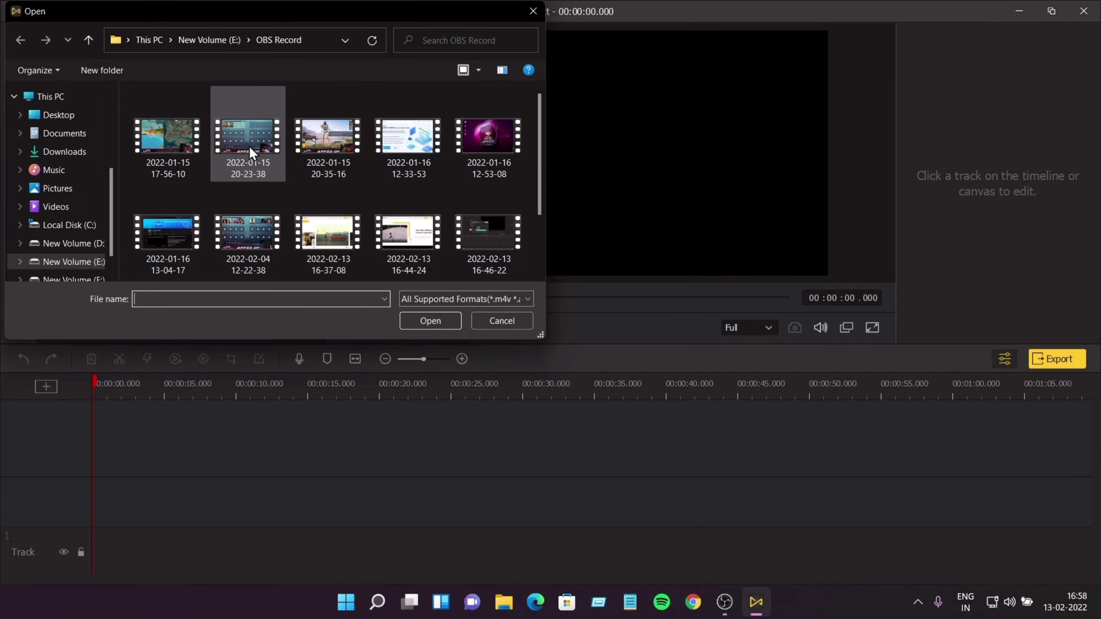
pyautogui.doubleClick(331, 148)
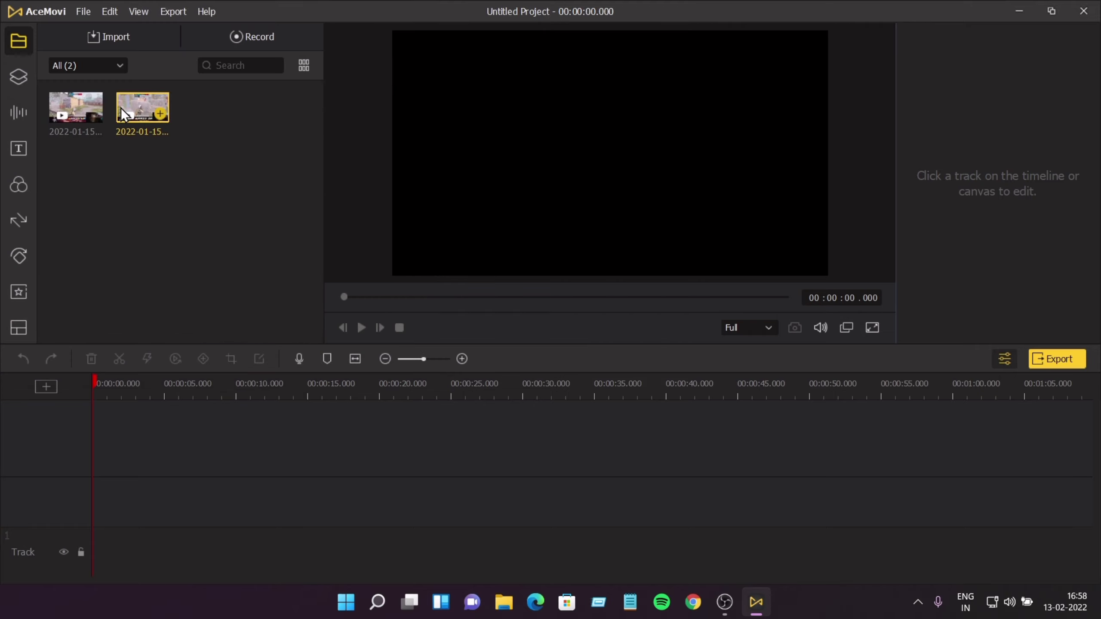
pyautogui.moveTo(121, 108); pyautogui.dragTo(92, 120)
pyautogui.click(93, 114)
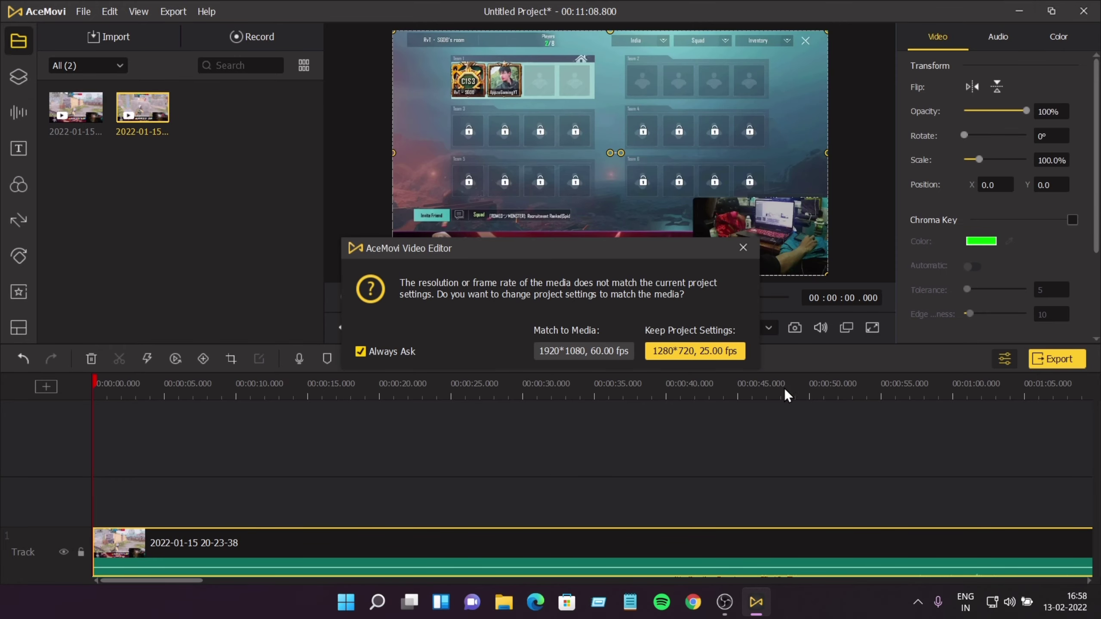
pyautogui.moveTo(462, 247); pyautogui.dragTo(575, 165)
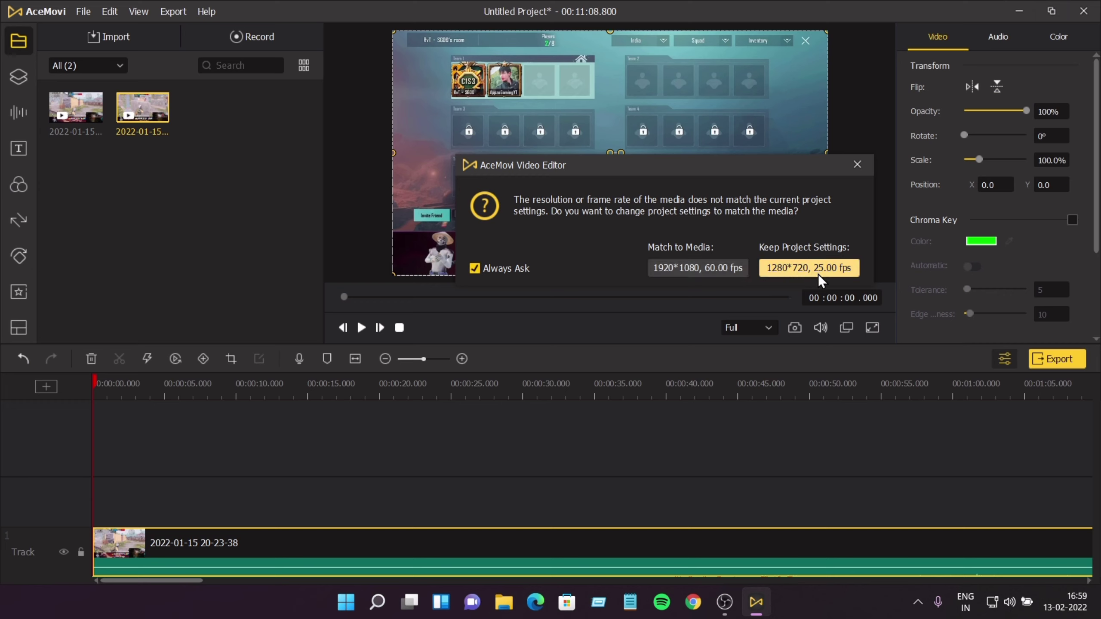
pyautogui.click(675, 271)
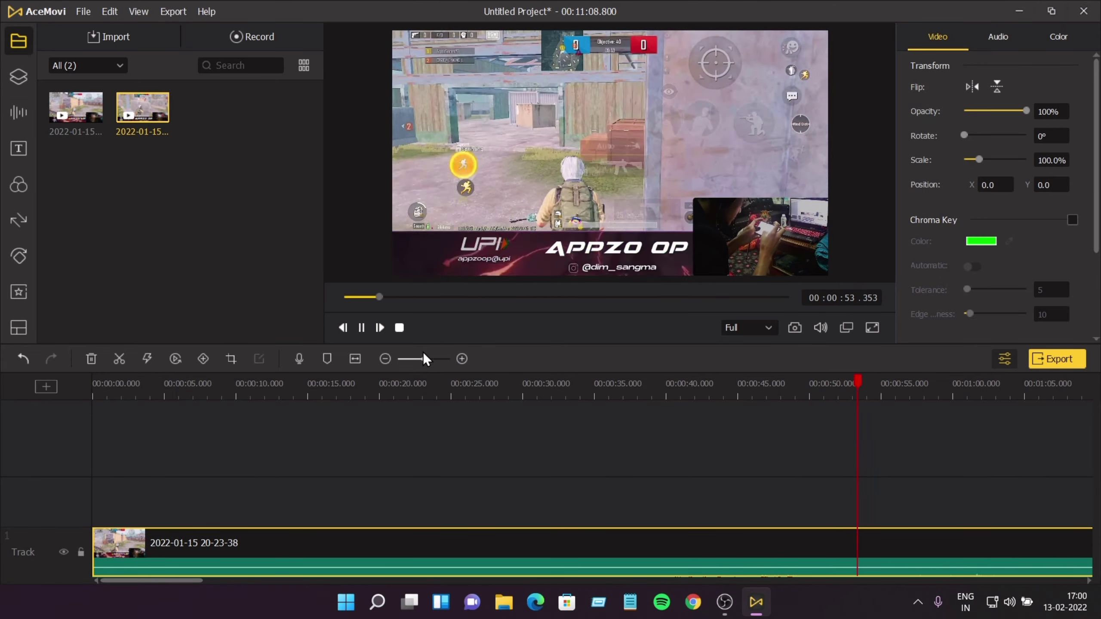
# Step: Pause playback and add the second Fireworks-C… sticker to track 2 above the gameplay clip, at about 1:14
pyautogui.press('space')
pyautogui.moveTo(425, 358)
pyautogui.mouseDown()
pyautogui.moveTo(435, 359)
pyautogui.moveTo(415, 359)
pyautogui.mouseUp()
pyautogui.click(176, 386)
pyautogui.click(18, 77)
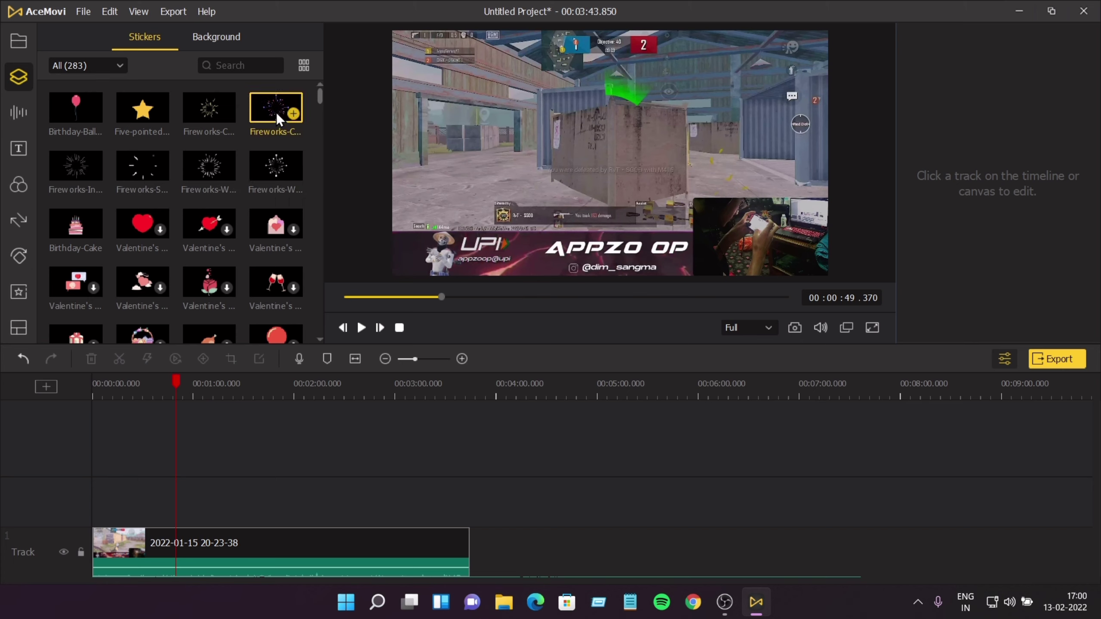
pyautogui.moveTo(276, 112); pyautogui.dragTo(218, 467)
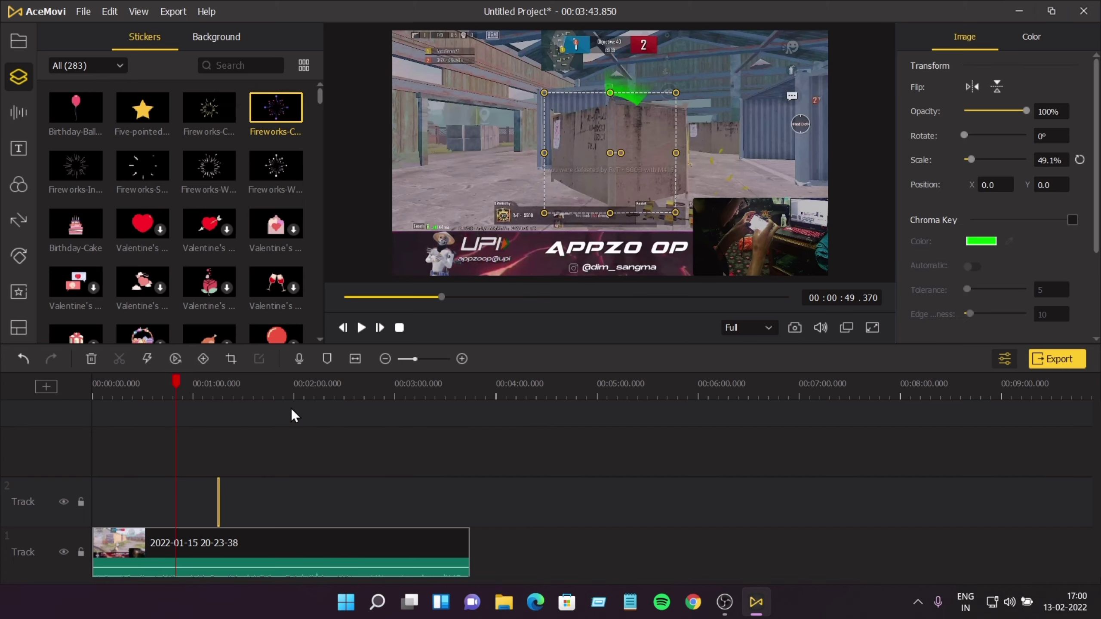
# Step: Move the fireworks sticker on track 2 to about 43 seconds and preview it over the video
pyautogui.moveTo(413, 358)
pyautogui.mouseDown()
pyautogui.moveTo(436, 364)
pyautogui.moveTo(421, 373)
pyautogui.mouseUp()
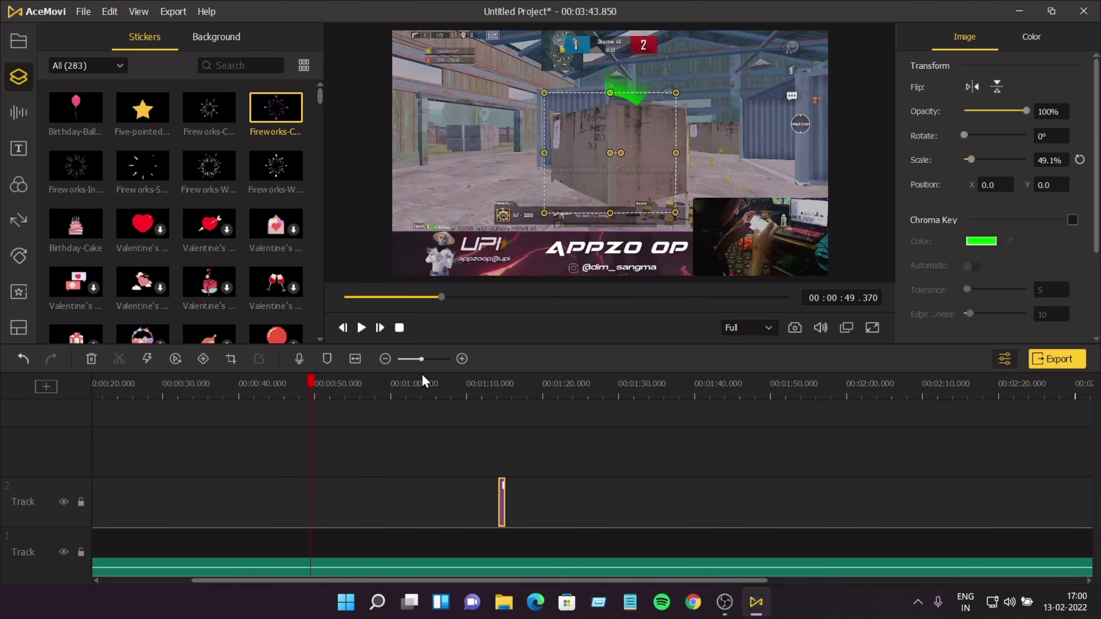
pyautogui.moveTo(501, 503); pyautogui.dragTo(267, 498)
pyautogui.moveTo(308, 392); pyautogui.dragTo(263, 418)
pyautogui.press('space')
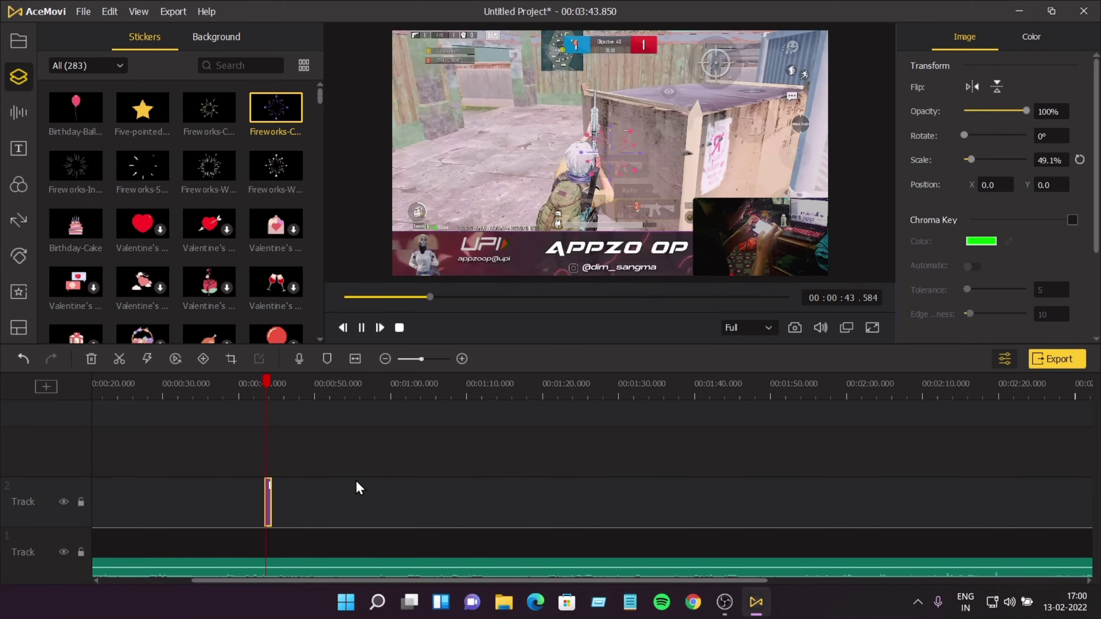
pyautogui.press('space')
# Step: Add the Loading 4 sticker to track 2 at about 50 seconds and reposition it to about X 465, Y -175 in the frame
pyautogui.moveTo(143, 186)
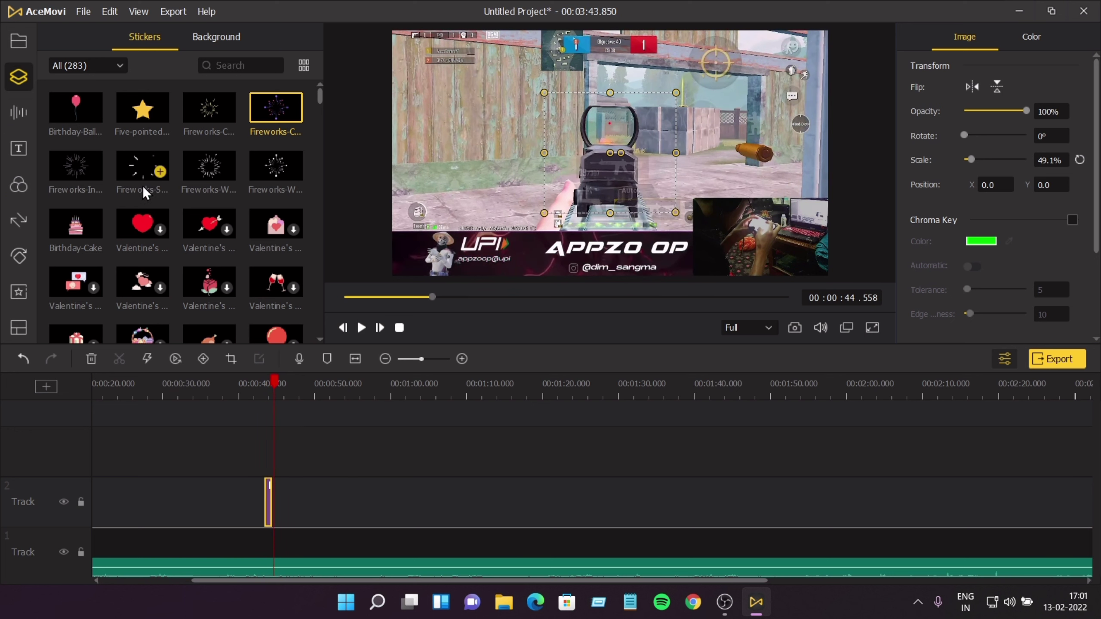
pyautogui.scroll(-12, 167, 279)
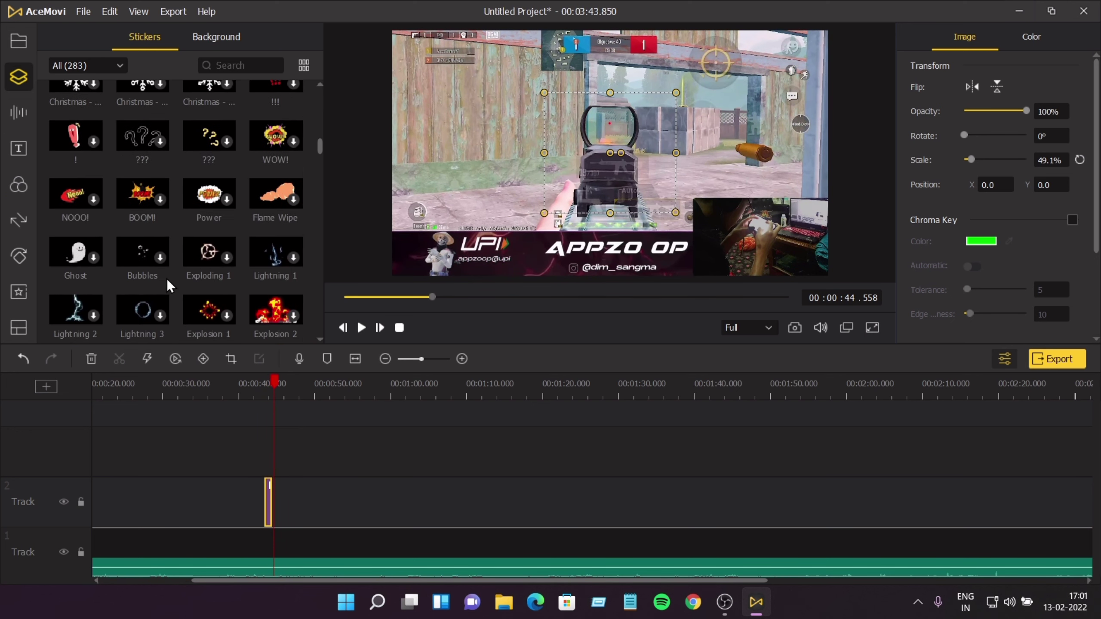
pyautogui.scroll(-10, 166, 279)
pyautogui.moveTo(205, 132); pyautogui.dragTo(316, 491)
pyautogui.click(325, 381)
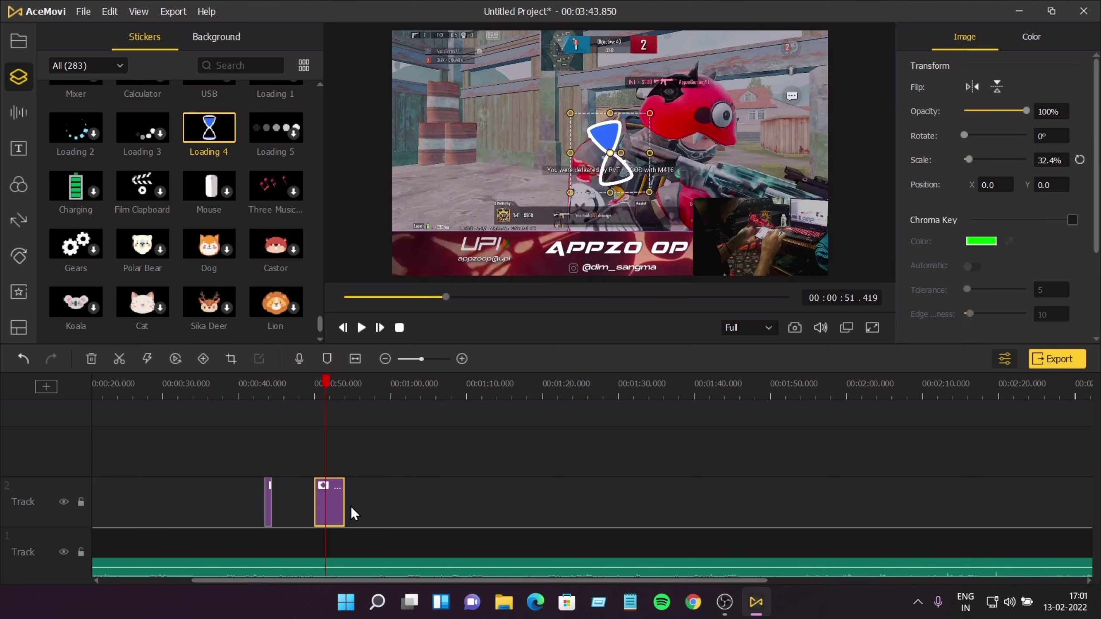
pyautogui.click(351, 507)
pyautogui.click(325, 504)
pyautogui.moveTo(600, 150); pyautogui.dragTo(727, 137)
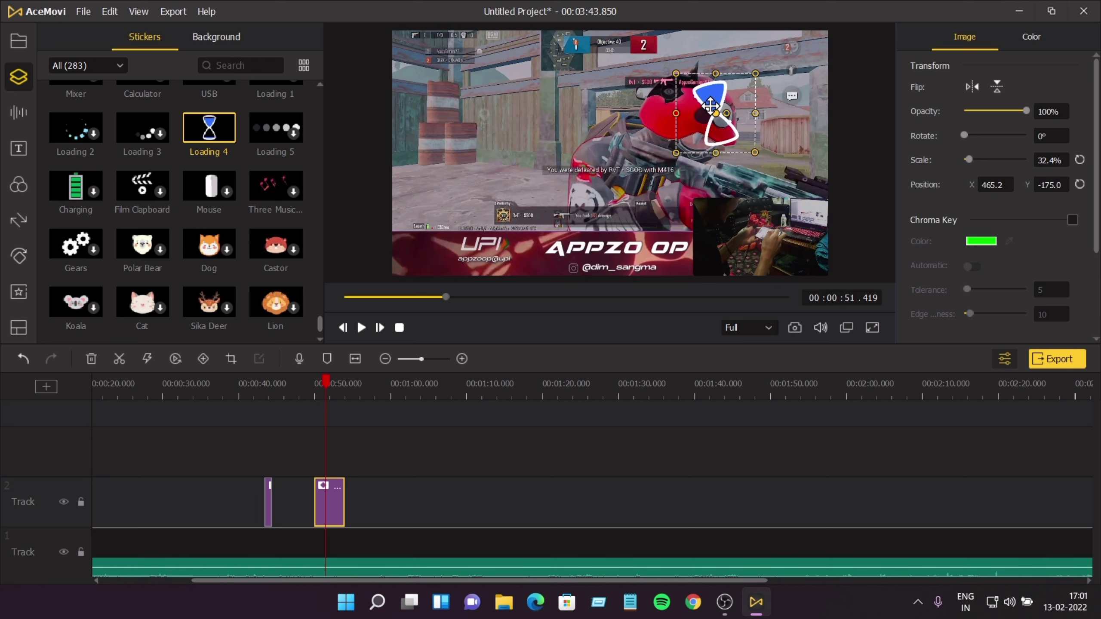
# Step: Delete the Loading 4 sticker and the fireworks sticker from track 2
pyautogui.click(332, 501)
pyautogui.press('Delete')
pyautogui.click(268, 505)
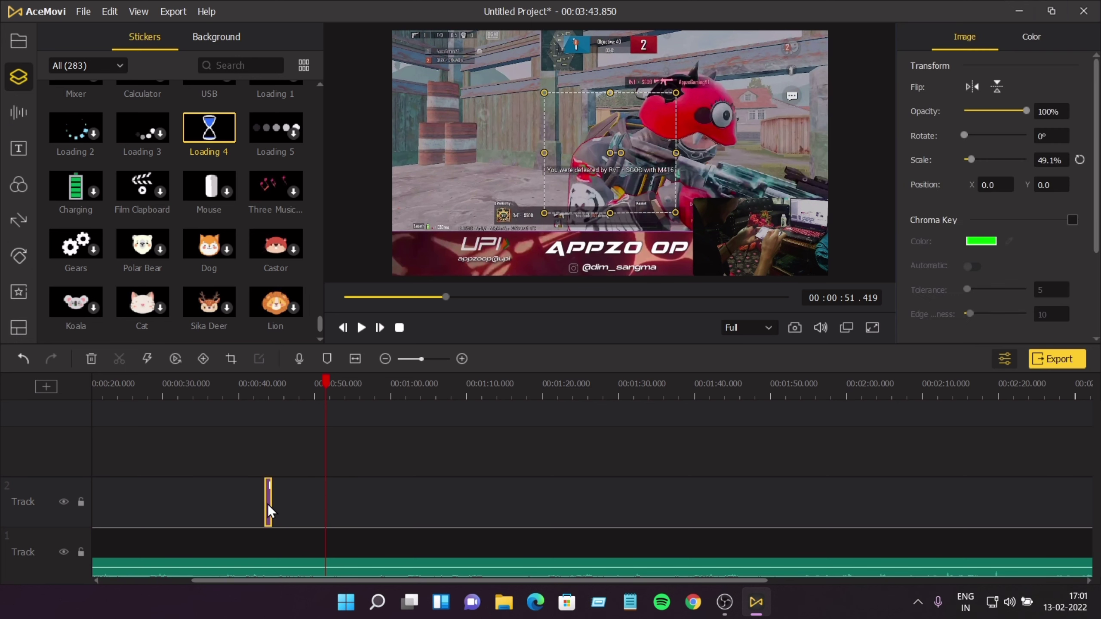
pyautogui.press('Delete')
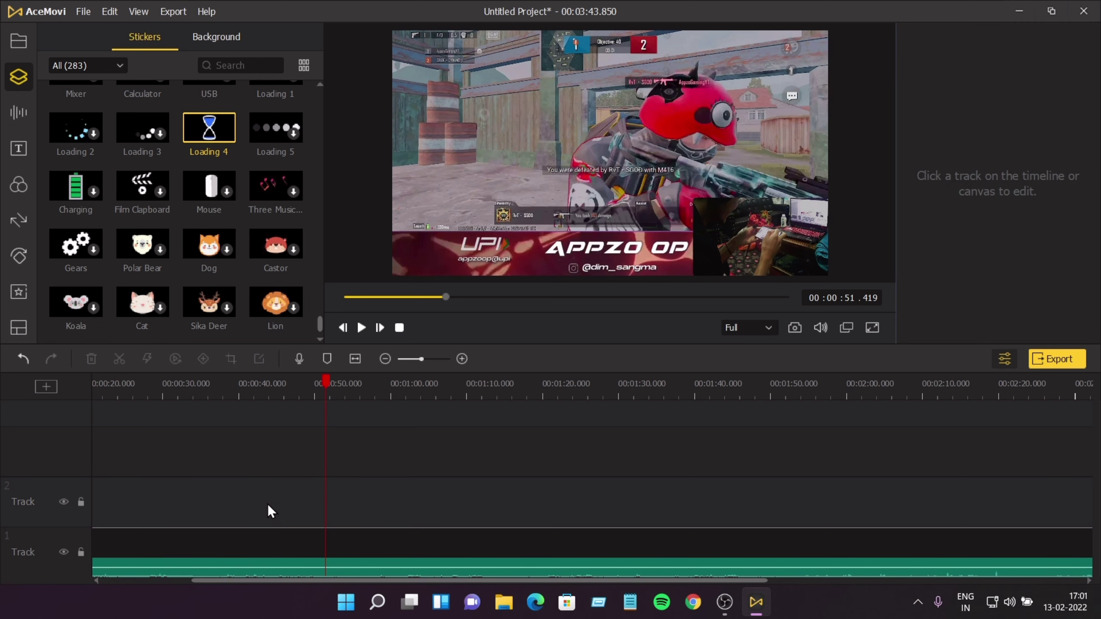
# Step: Add the Advertime background music at the start of track 3 and play the video from near the beginning
pyautogui.click(18, 112)
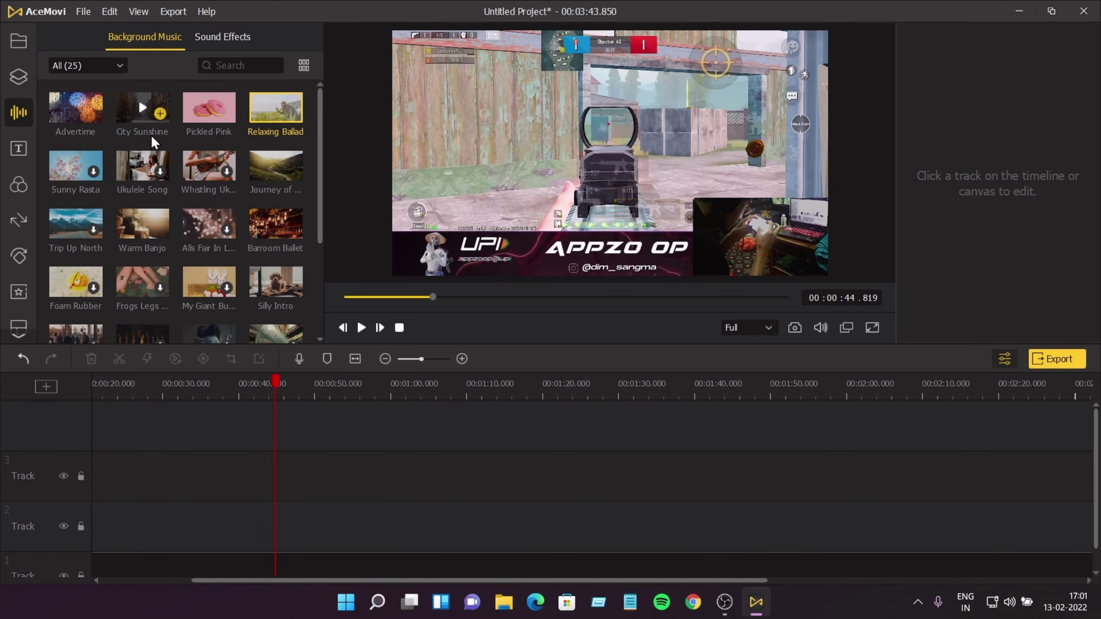
pyautogui.scroll(-5, 123, 223)
pyautogui.scroll(5, 129, 239)
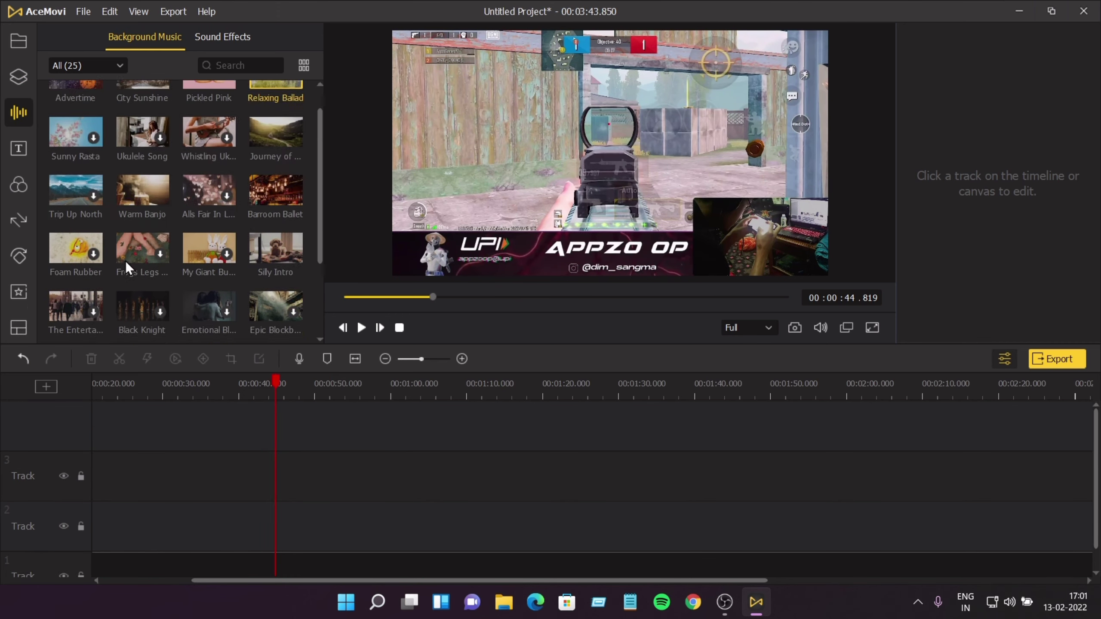
pyautogui.click(63, 115)
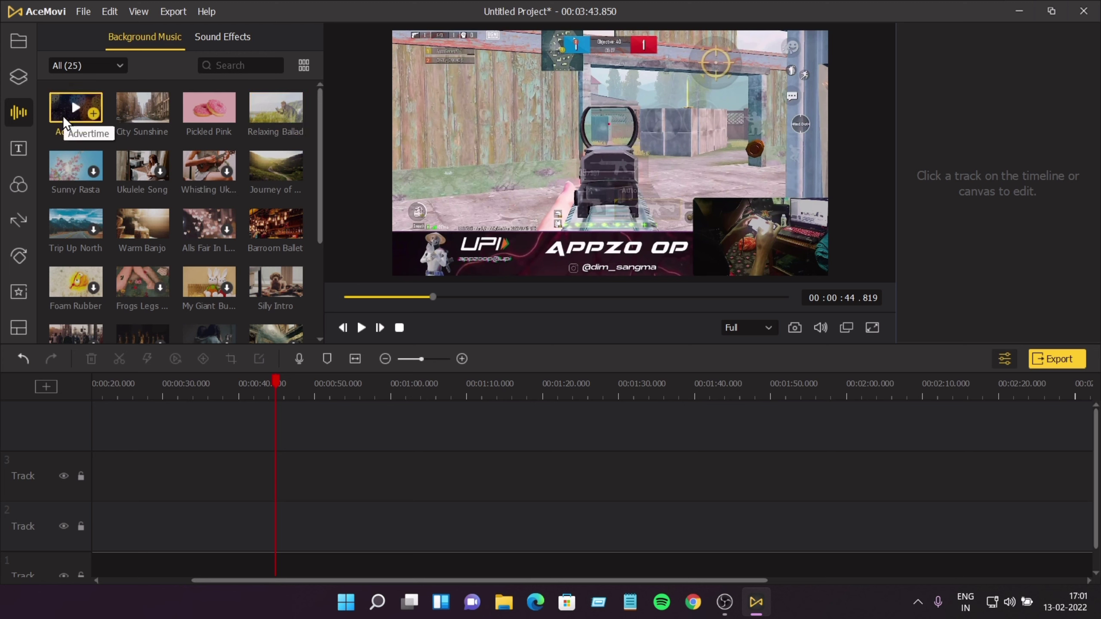
pyautogui.moveTo(62, 116); pyautogui.dragTo(93, 475)
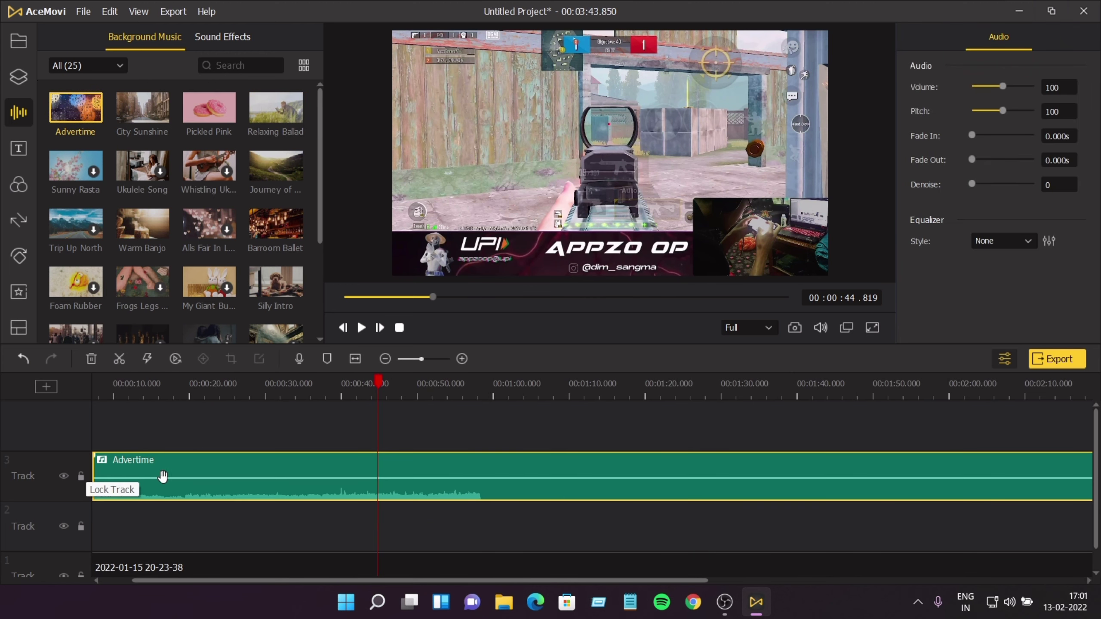
pyautogui.click(104, 394)
pyautogui.press('space')
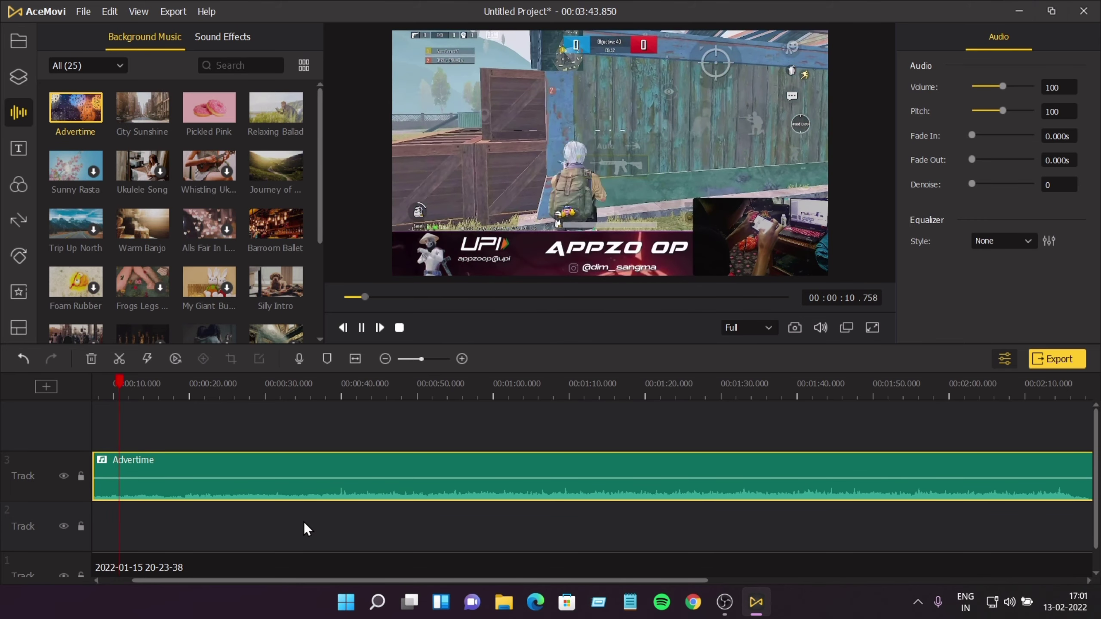
# Step: Lower the Advertime clip's volume to 3, stop playback and delete the clip from track 3
pyautogui.rightClick(274, 487)
pyautogui.click(194, 486)
pyautogui.moveTo(236, 478); pyautogui.dragTo(241, 500)
pyautogui.press('space')
pyautogui.rightClick(298, 477)
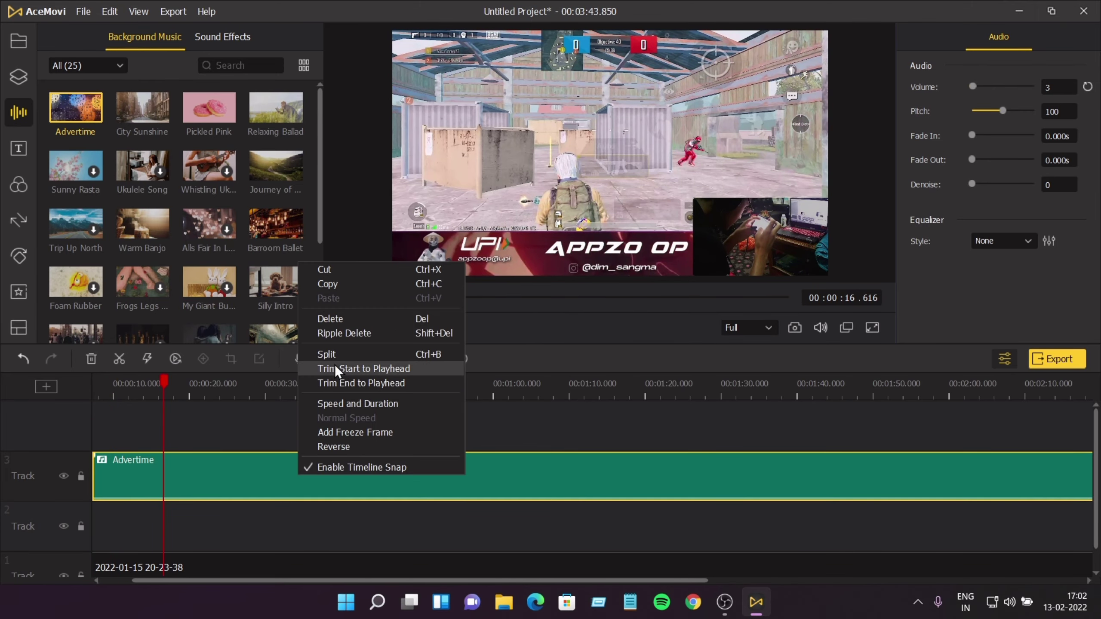
pyautogui.click(324, 311)
# Step: Add the Title 17 text template to track 3 at about 18 seconds
pyautogui.click(18, 149)
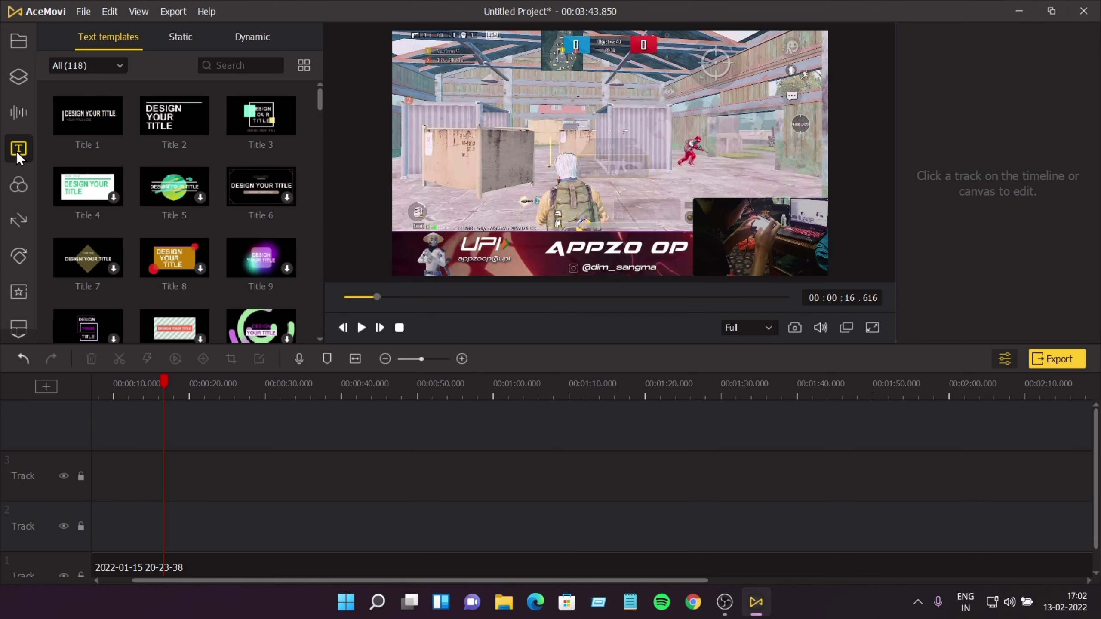
pyautogui.scroll(-3, 241, 174)
pyautogui.scroll(-2, 241, 175)
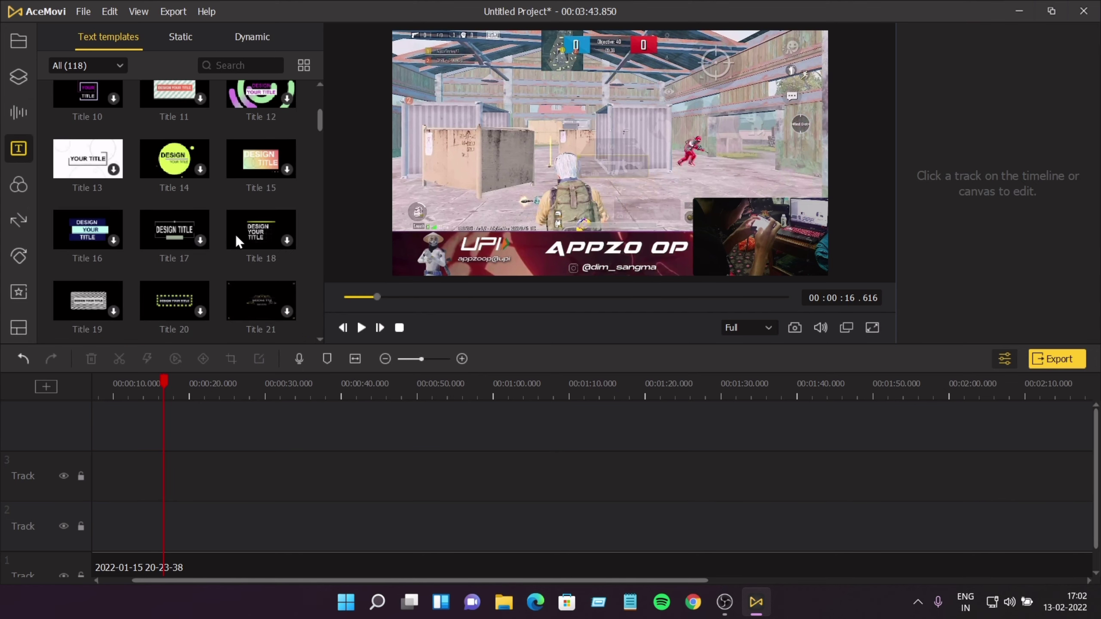
pyautogui.moveTo(191, 234); pyautogui.dragTo(176, 455)
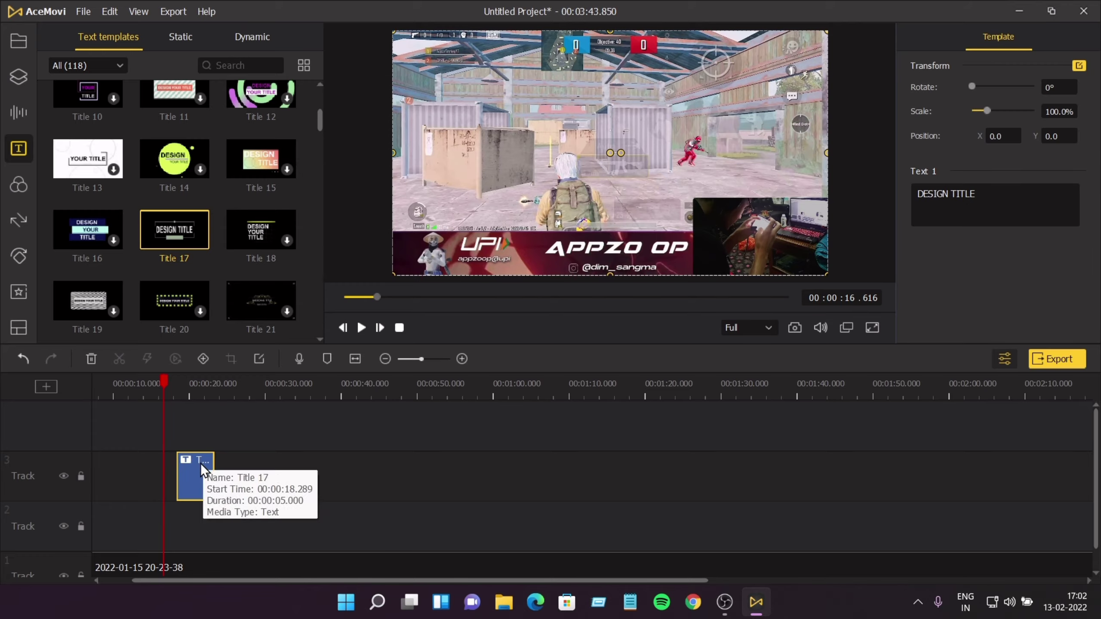
# Step: Play the Title 17 clip on track 3 from about 18 seconds to preview its animation
pyautogui.click(178, 396)
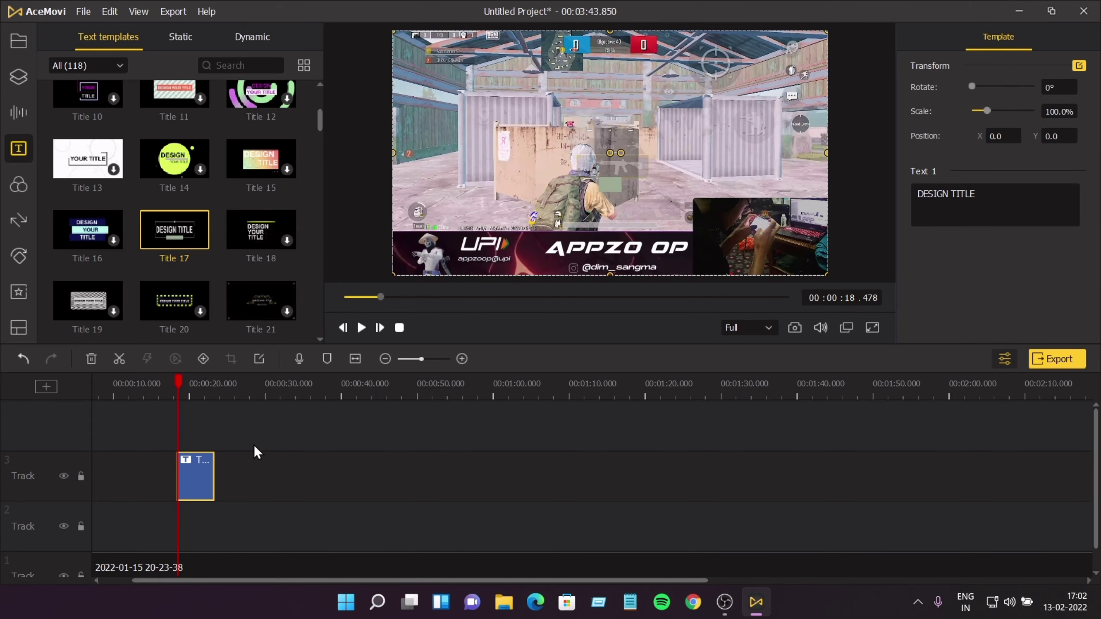
pyautogui.press('space')
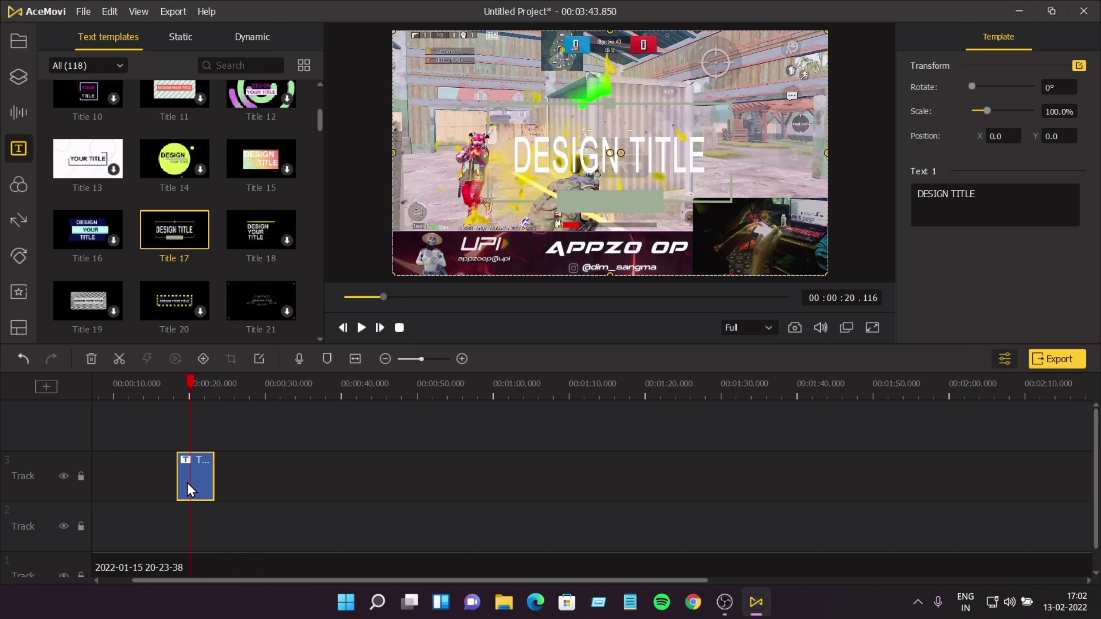
pyautogui.click(187, 482)
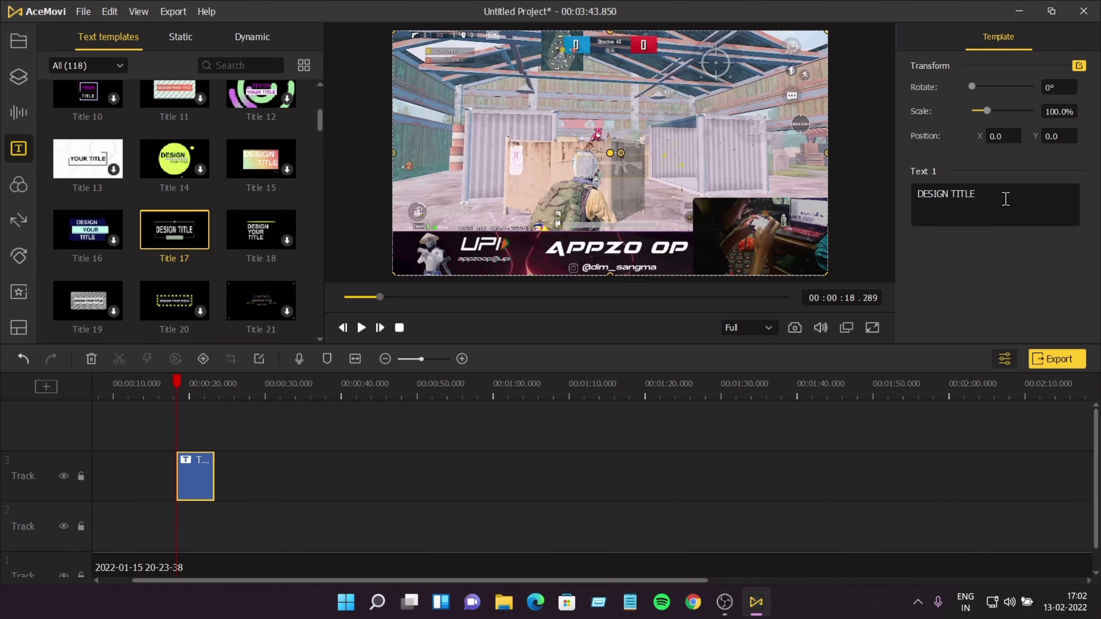
# Step: Replace the Title 17 clip's text with "Appzo"
pyautogui.moveTo(1006, 199); pyautogui.dragTo(914, 199)
pyautogui.press('BackSpace')
pyautogui.write('AppzoF')
pyautogui.press('BackSpace')
# Step: Adjust the title's scale, enlarging it to about 220% and reducing it to 59.6% with the playhead at about 20 seconds
pyautogui.moveTo(983, 104); pyautogui.dragTo(1006, 116)
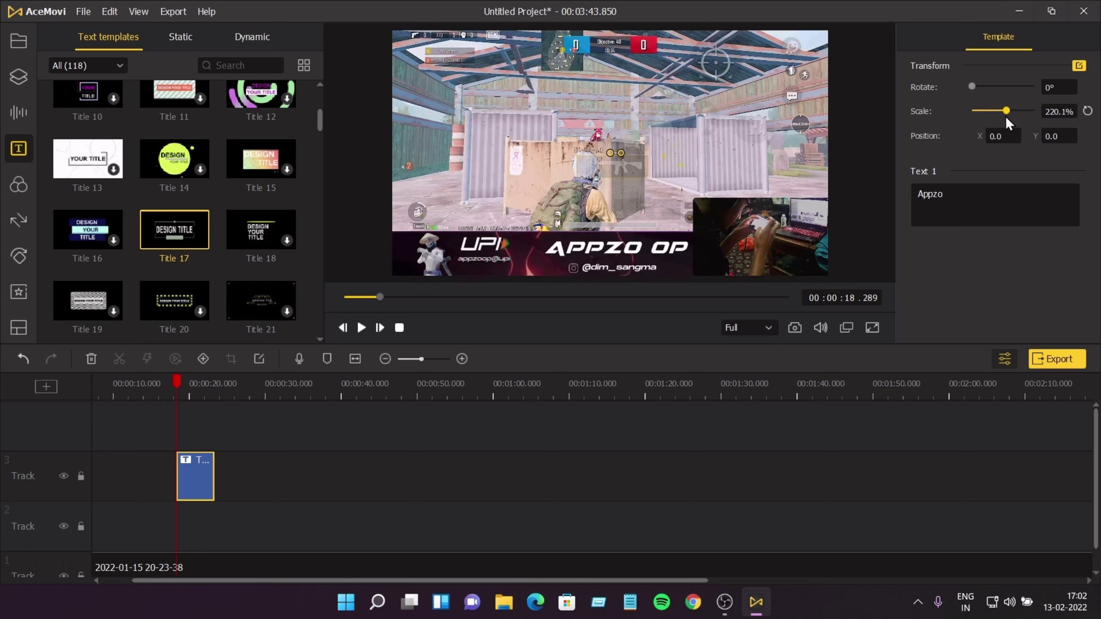
pyautogui.moveTo(185, 388); pyautogui.dragTo(204, 403)
pyautogui.click(190, 397)
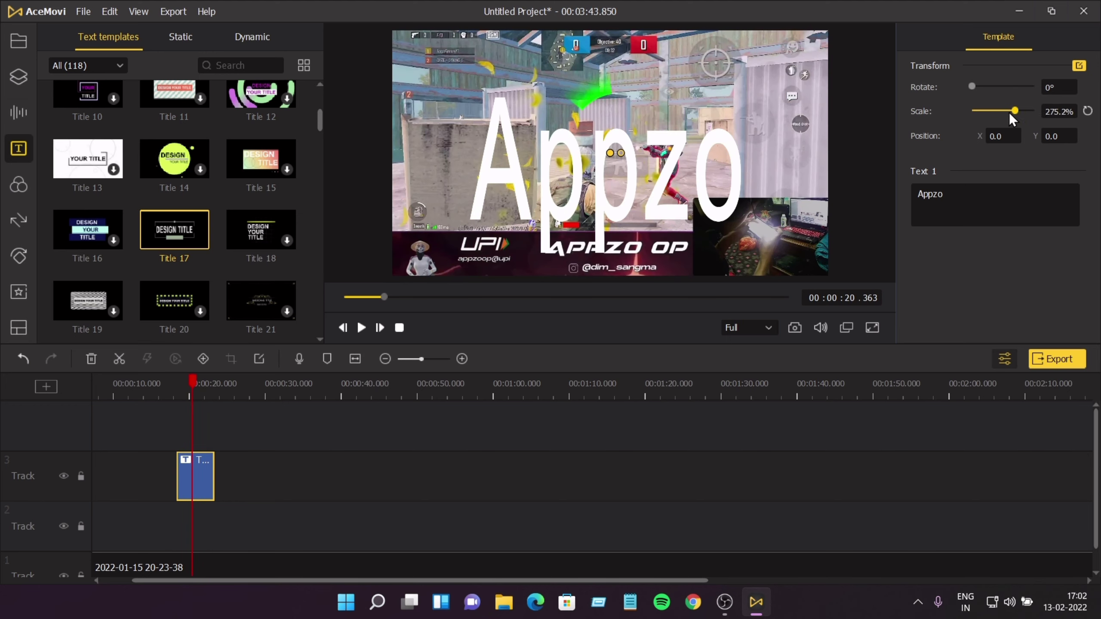
pyautogui.moveTo(1007, 111); pyautogui.dragTo(980, 111)
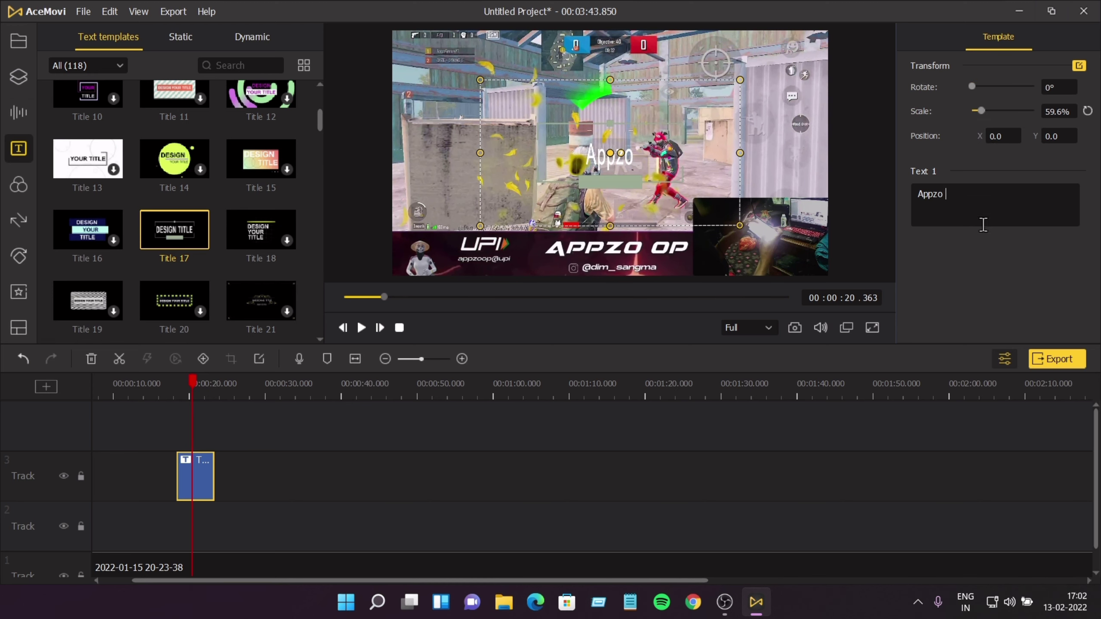
# Step: Delete the Title 17 clip from track 3 and browse down to the Lower Third text templates
pyautogui.rightClick(191, 479)
pyautogui.click(230, 315)
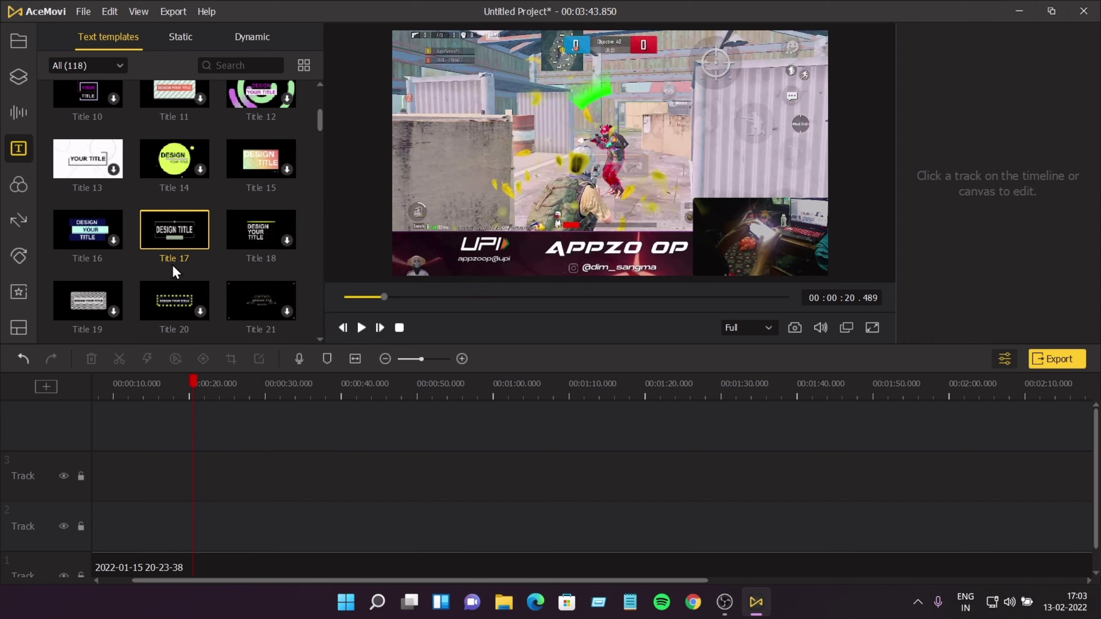
pyautogui.scroll(-10, 172, 265)
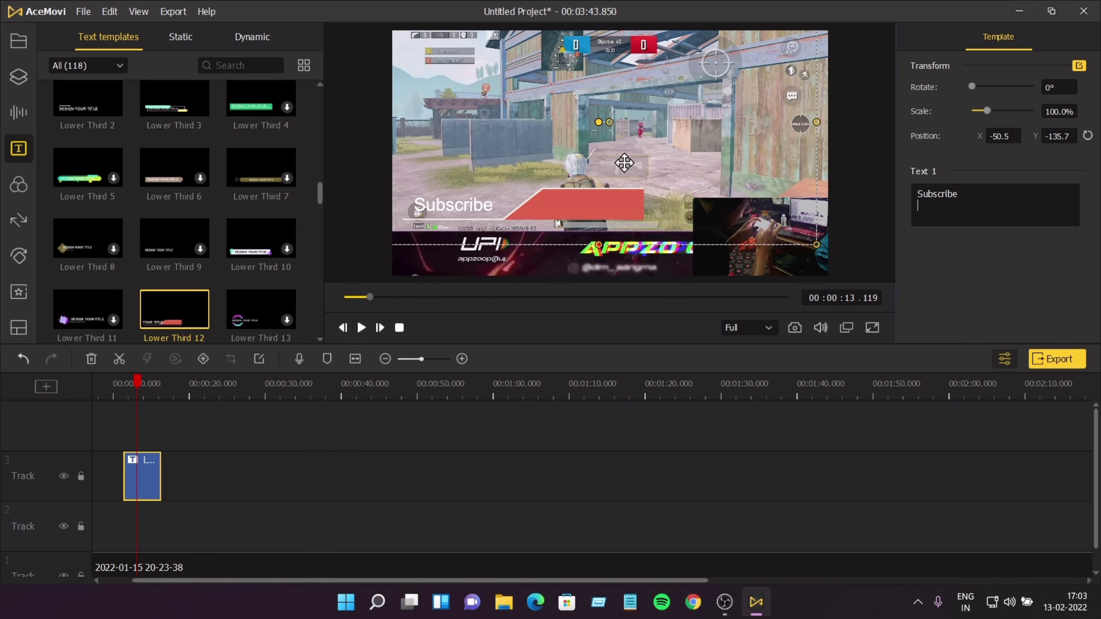
# Step: Play the Lower Third 12 clip with the Subscribe text from about 13 seconds
pyautogui.click(138, 385)
pyautogui.press('space')
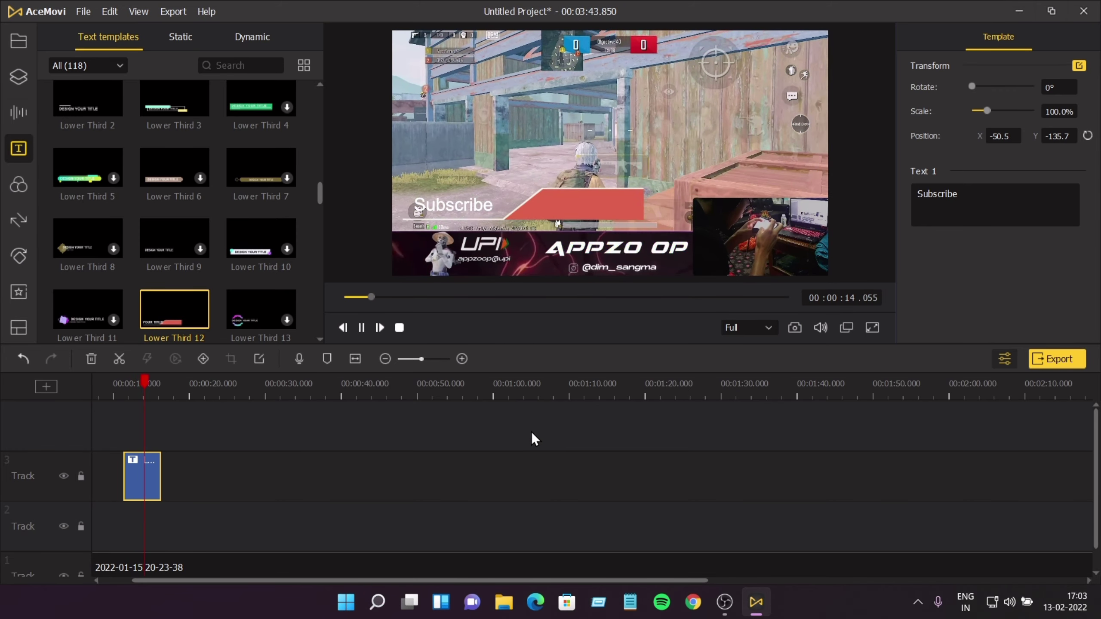
pyautogui.click(404, 506)
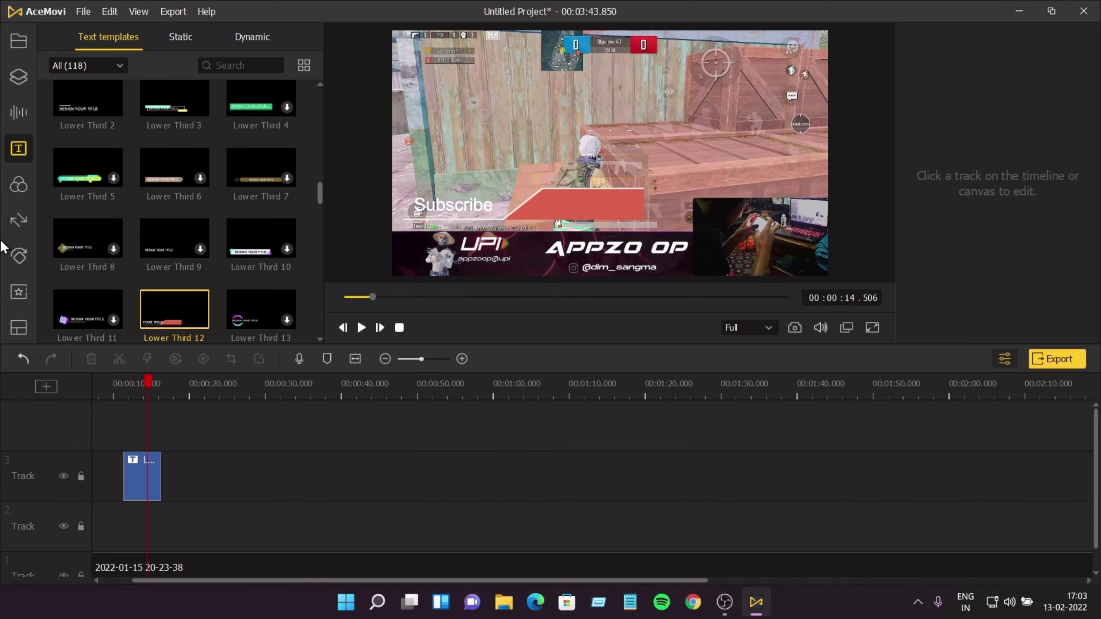
# Step: Open the filters library and delete the Lower Third 12 clip from track 3
pyautogui.click(21, 182)
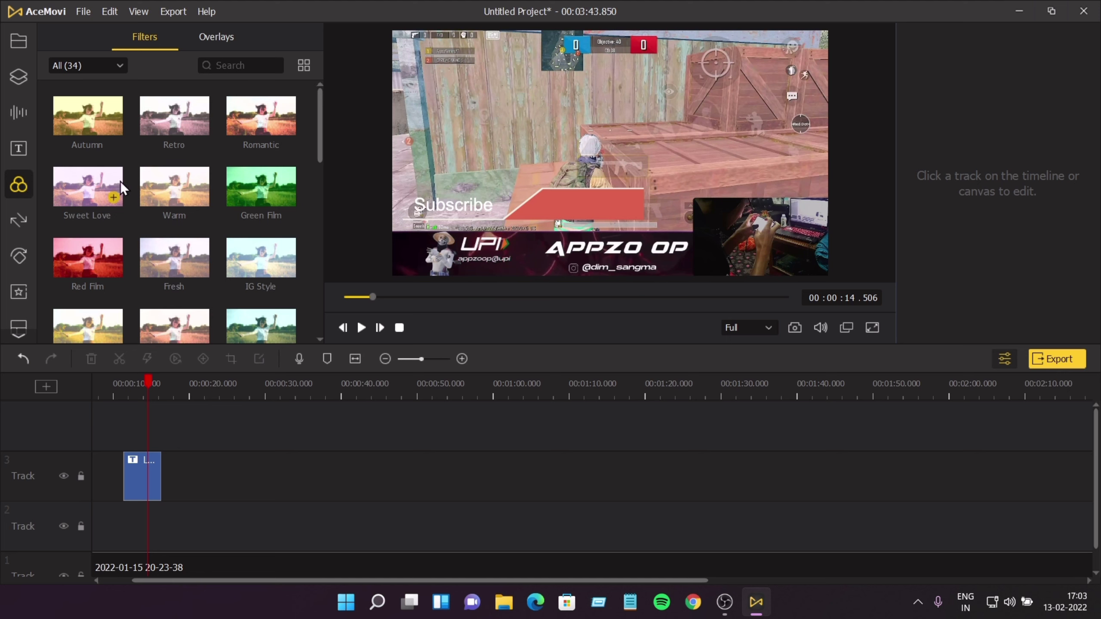
pyautogui.rightClick(139, 476)
pyautogui.click(220, 535)
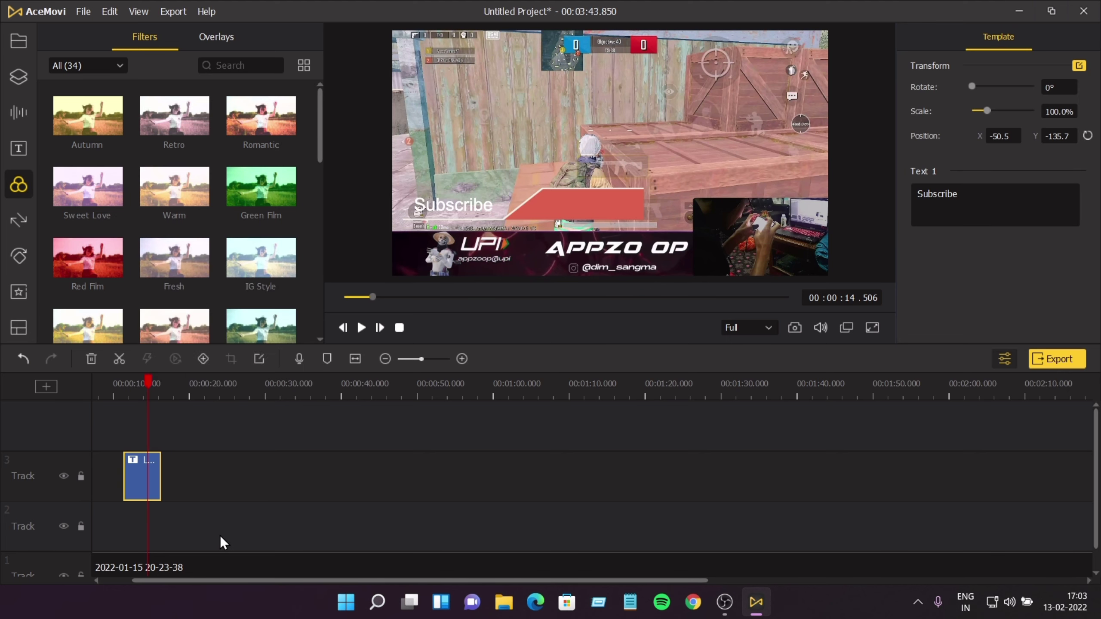
pyautogui.rightClick(149, 474)
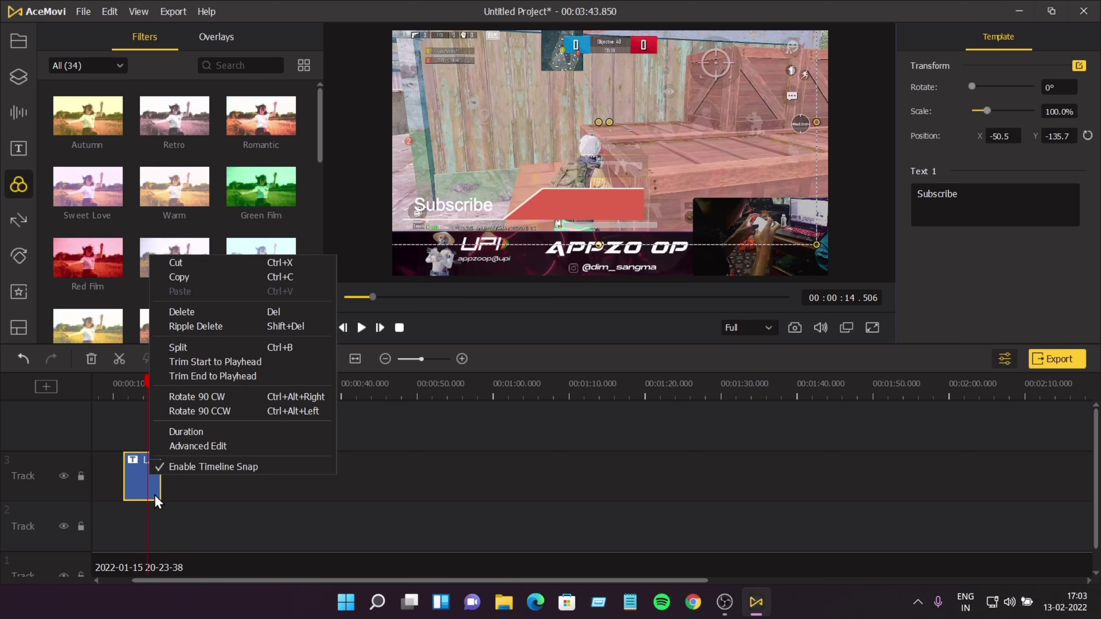
pyautogui.click(189, 313)
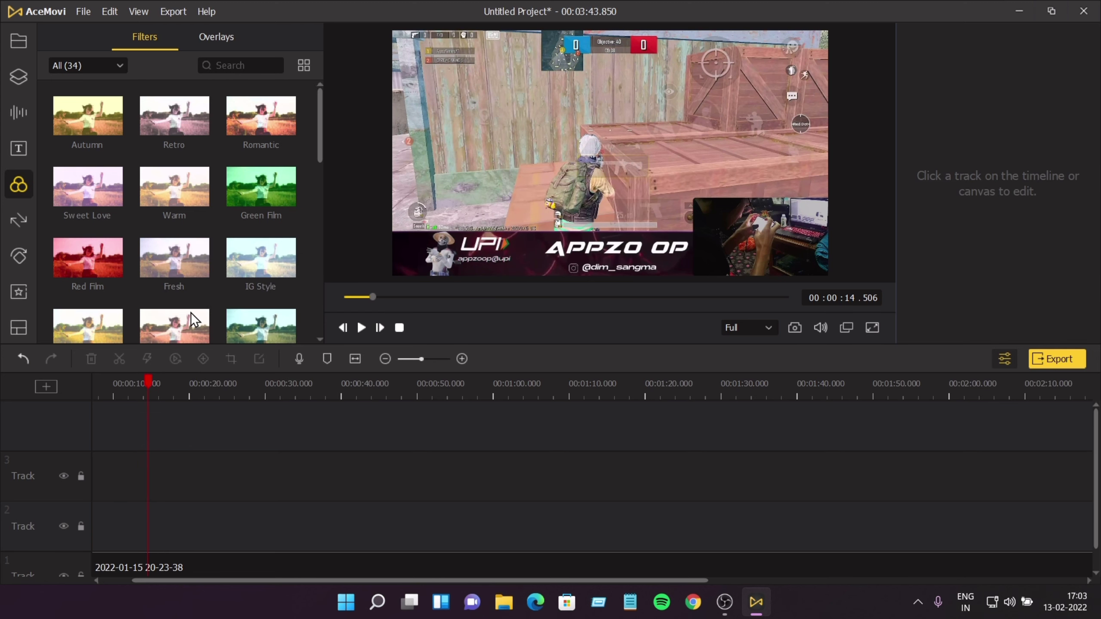
# Step: Split the gameplay video on track 1 at about 40 seconds
pyautogui.click(136, 412)
pyautogui.scroll(-1, 171, 440)
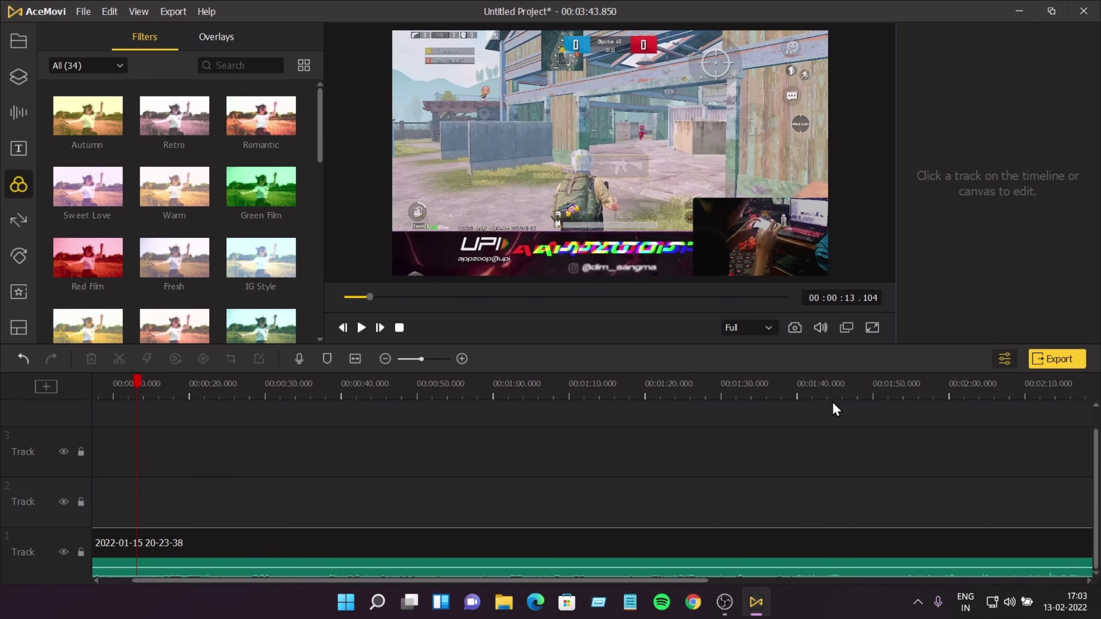
pyautogui.scroll(-5, 498, 390)
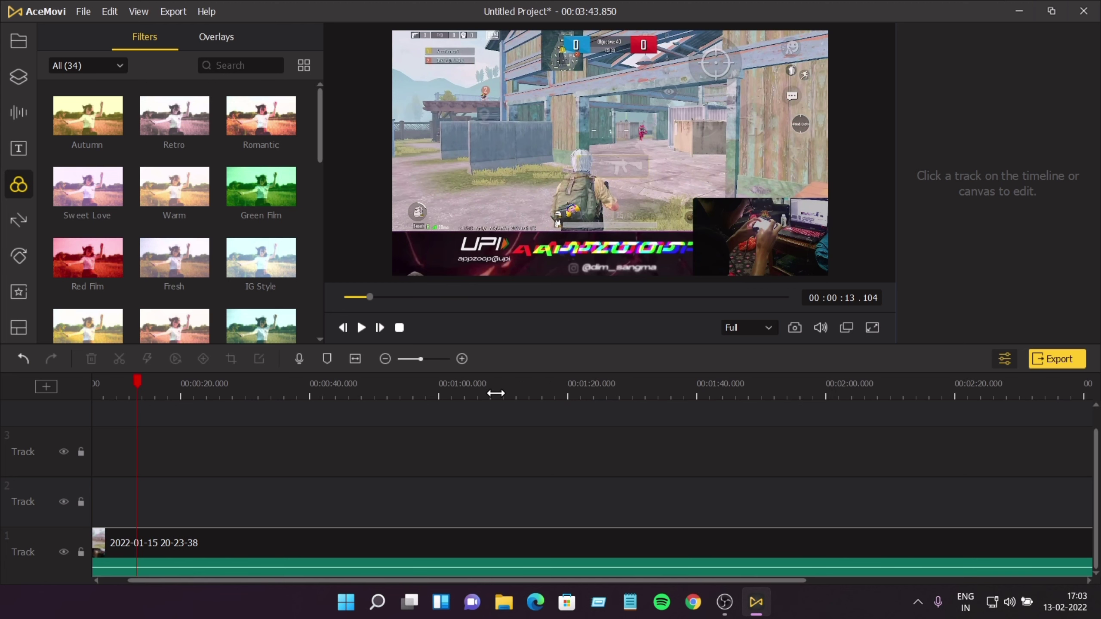
pyautogui.scroll(-1, 496, 401)
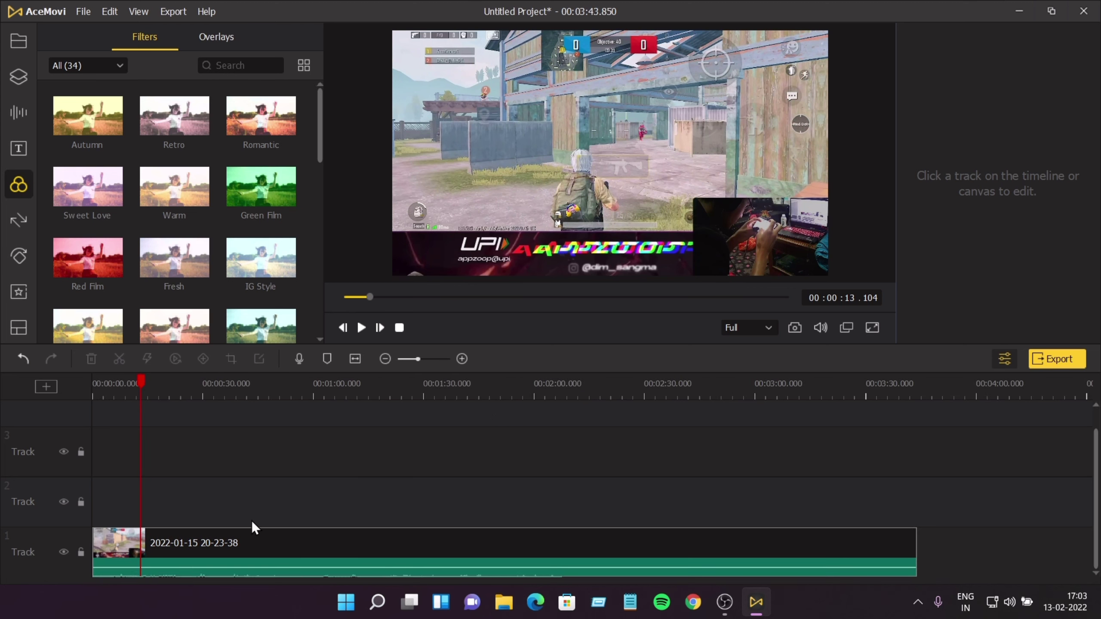
pyautogui.moveTo(138, 396); pyautogui.dragTo(241, 396)
pyautogui.click(285, 561)
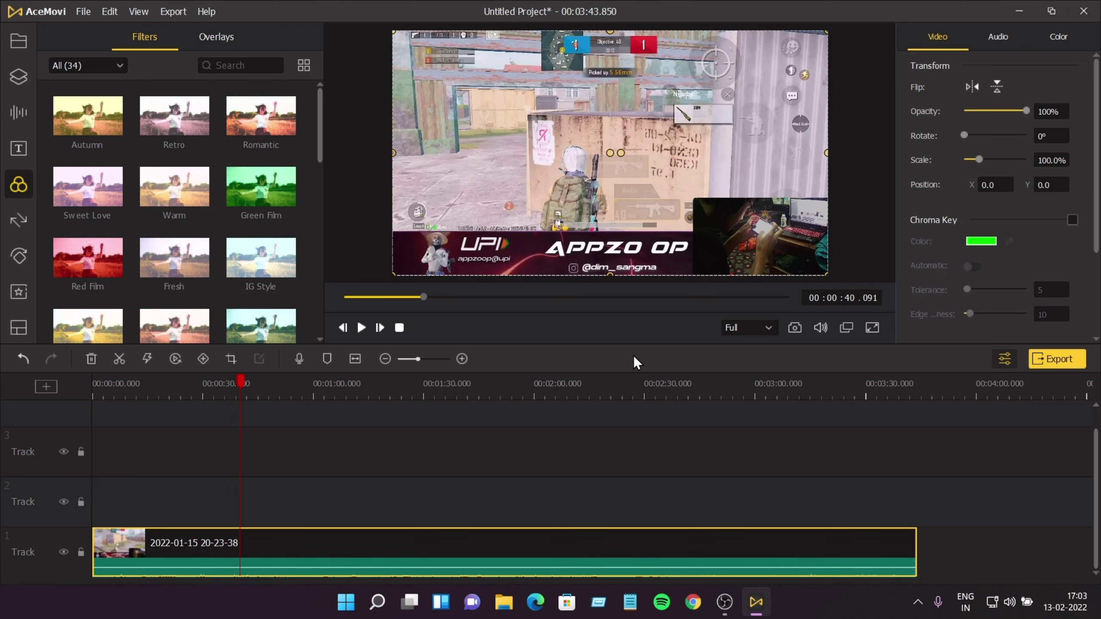
pyautogui.click(117, 358)
# Step: Delete the second part of the split gameplay video from track 1
pyautogui.click(192, 555)
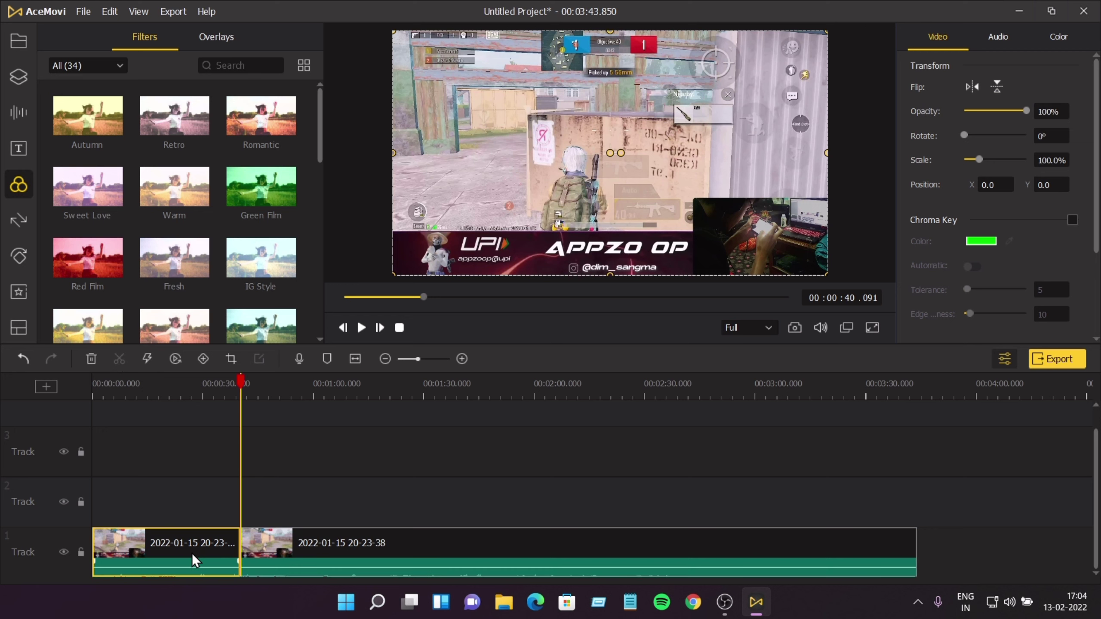
pyautogui.click(362, 555)
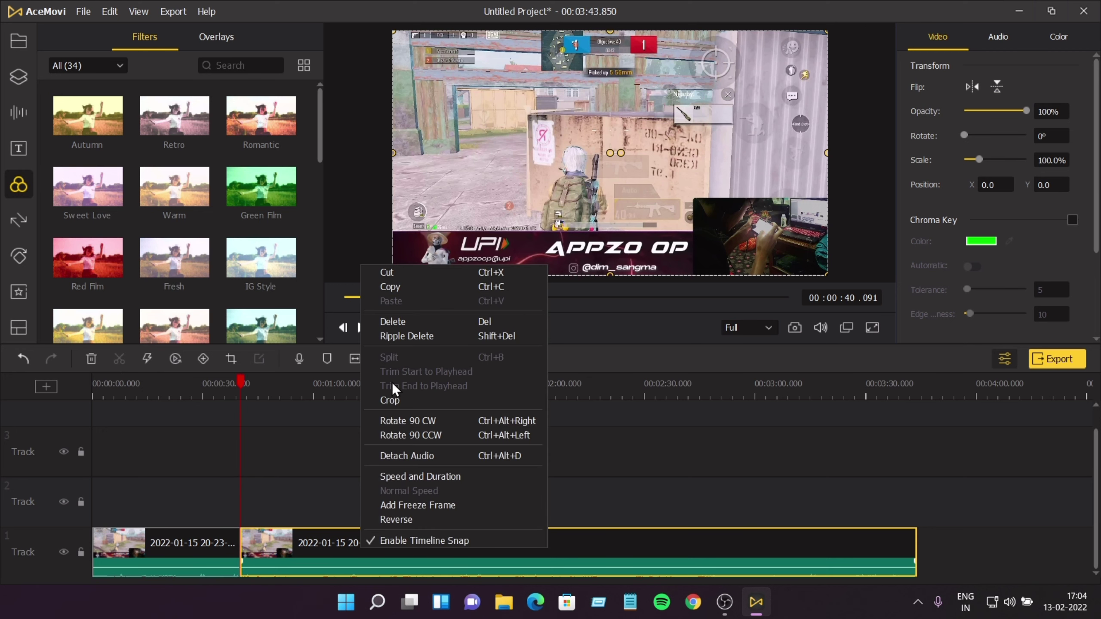
pyautogui.click(393, 321)
# Step: Add a shortened Green Film filter to track 3, spanning from about 4 to 14 seconds
pyautogui.moveTo(258, 388); pyautogui.dragTo(145, 393)
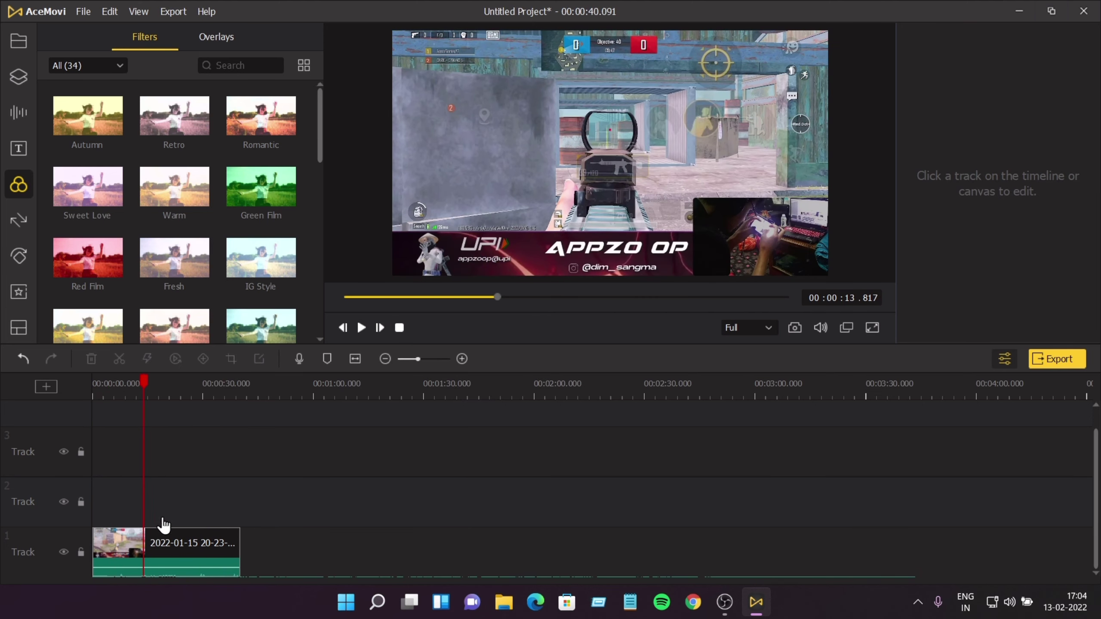
pyautogui.click(162, 533)
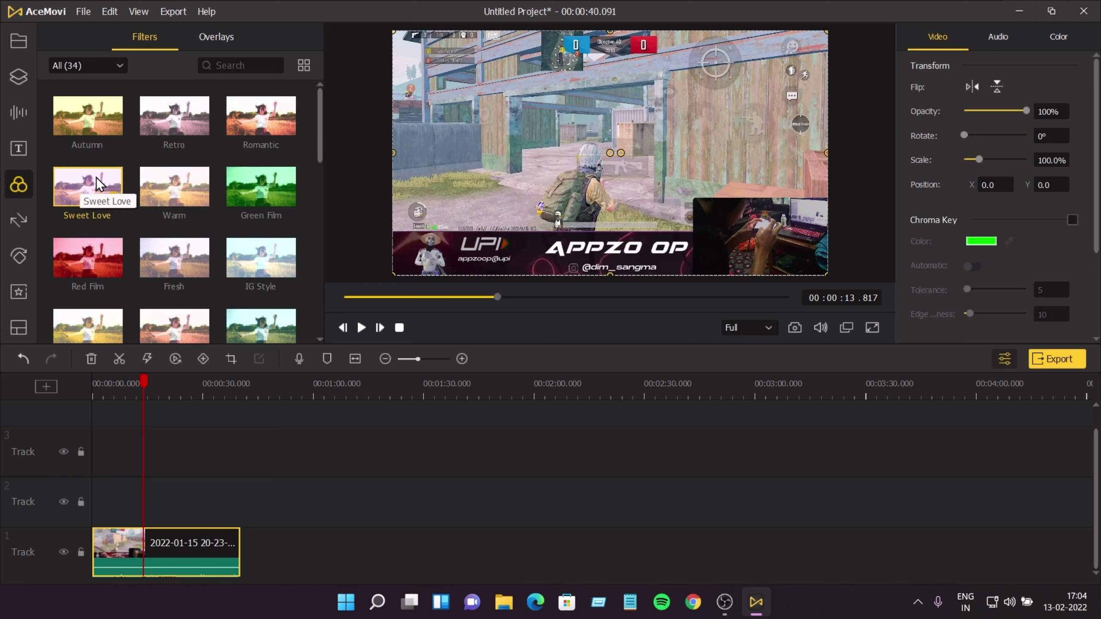
pyautogui.moveTo(259, 186); pyautogui.dragTo(141, 461)
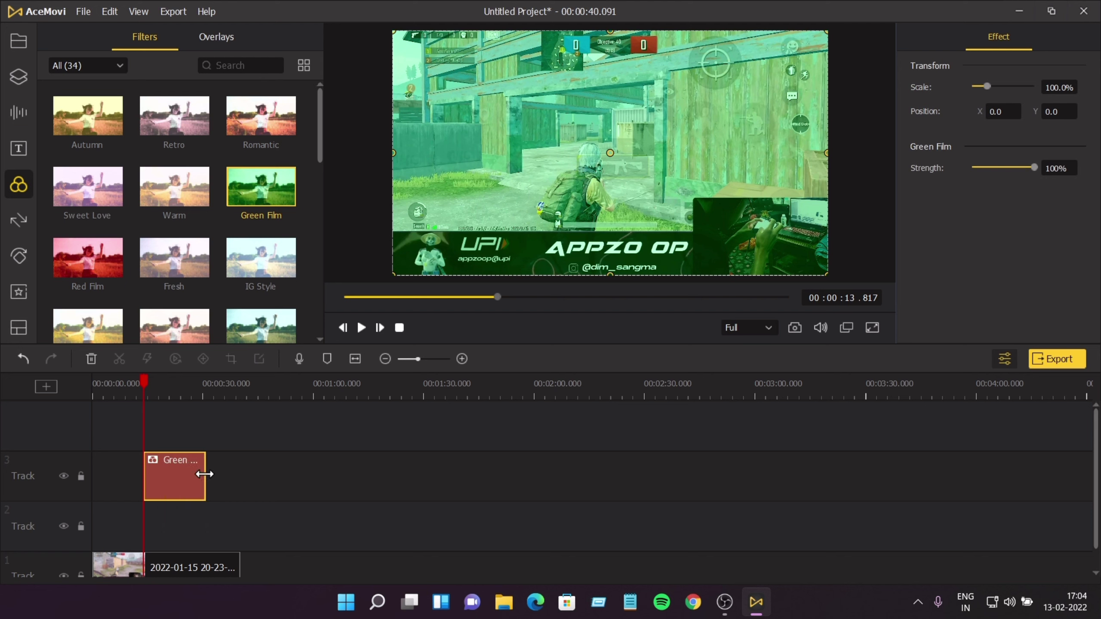
pyautogui.moveTo(206, 475); pyautogui.dragTo(123, 484)
pyautogui.scroll(-1, 185, 500)
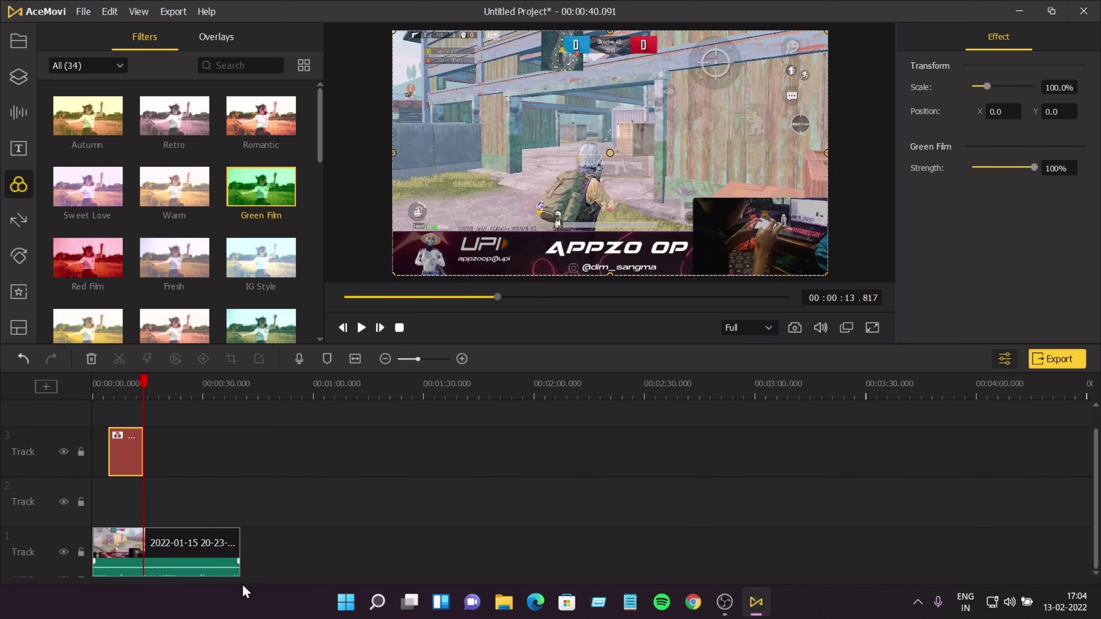
# Step: Extend the gameplay video's end to about 2:07 and move the Green Film filter to start at about 48 seconds
pyautogui.moveTo(240, 556); pyautogui.dragTo(561, 556)
pyautogui.moveTo(123, 445); pyautogui.dragTo(285, 447)
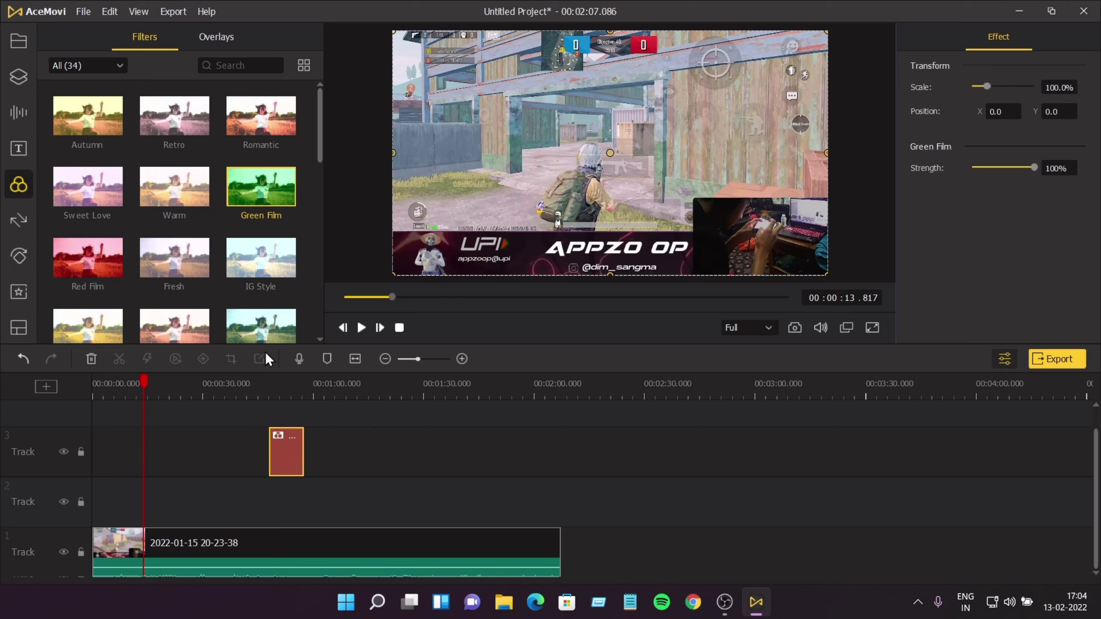
# Step: Play the video from the start of the Green Film filter to preview its effect
pyautogui.click(268, 384)
pyautogui.click(345, 495)
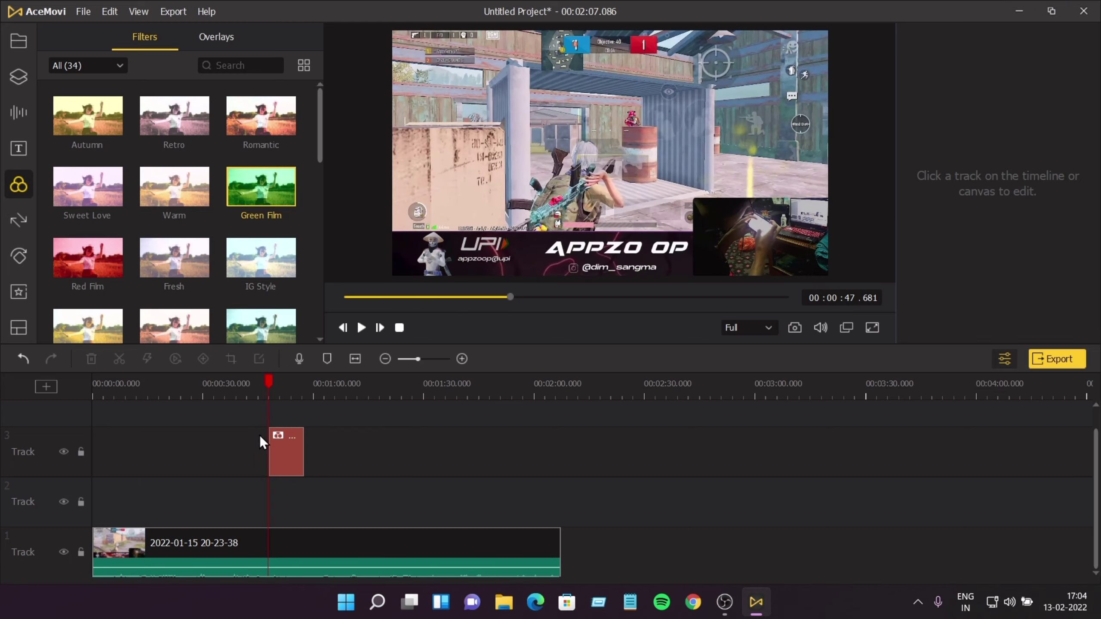
pyautogui.press('space')
# Step: Add the Red Film filter to track 3 at about 35 seconds and play the video from its start
pyautogui.moveTo(119, 316)
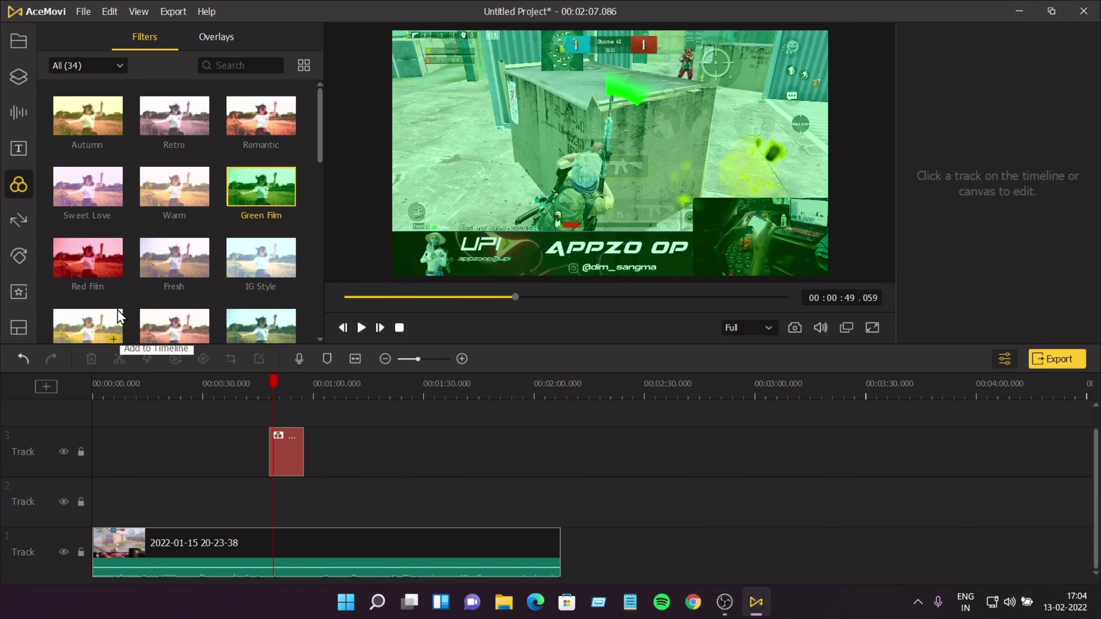
pyautogui.moveTo(113, 268); pyautogui.dragTo(146, 488)
pyautogui.moveTo(222, 482); pyautogui.dragTo(221, 482)
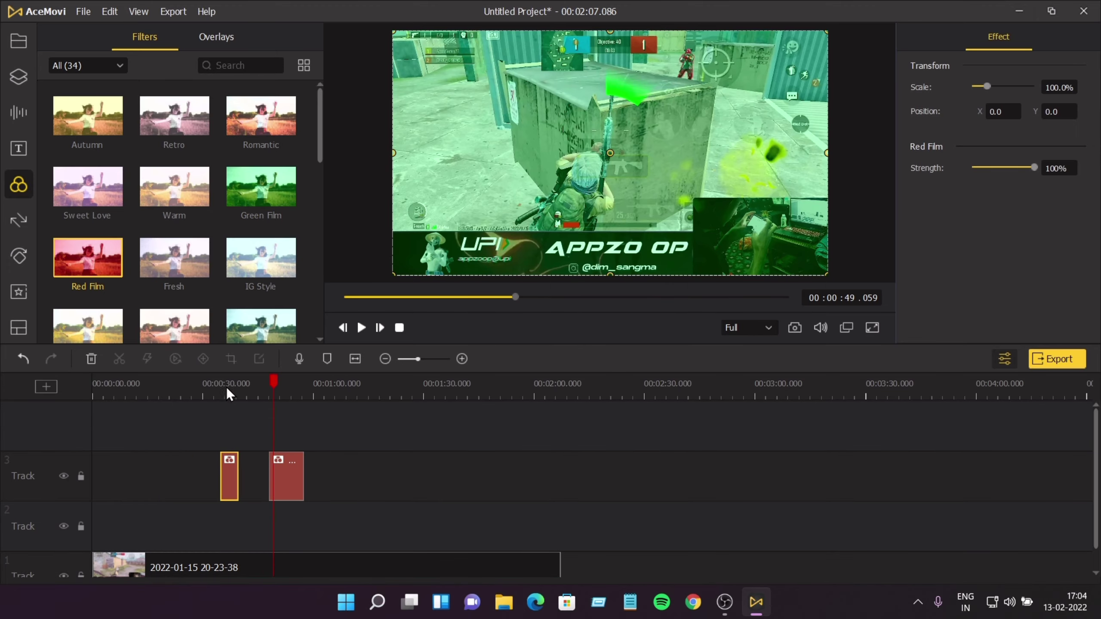
pyautogui.click(220, 385)
pyautogui.press('space')
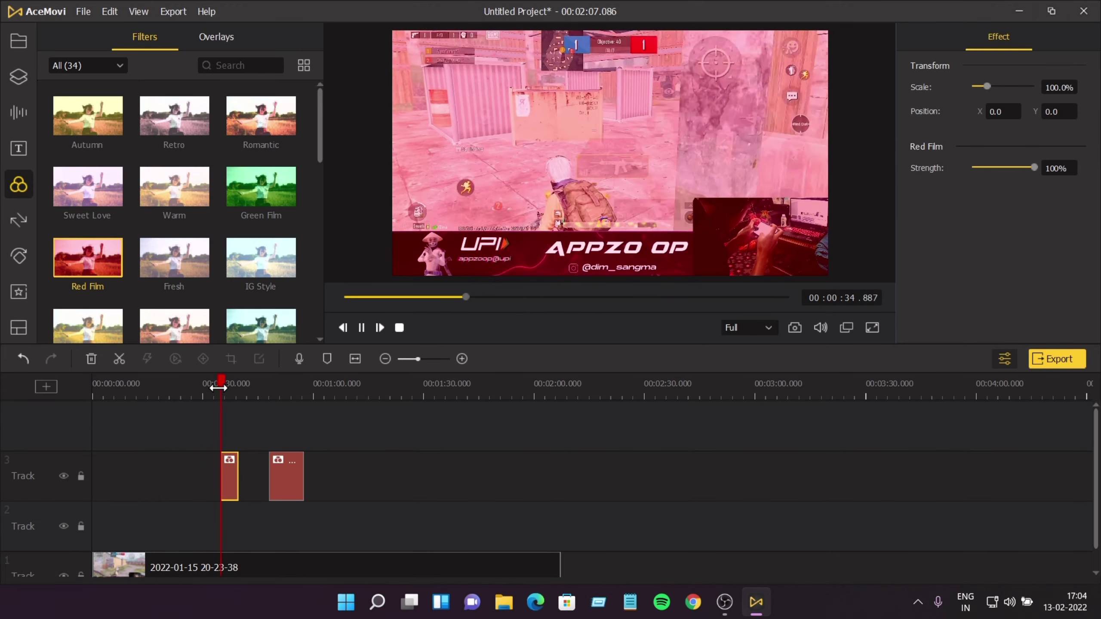
pyautogui.press('space')
# Step: Add the Ground Glass filter to track 3
pyautogui.scroll(-3, 141, 259)
pyautogui.scroll(-5, 141, 260)
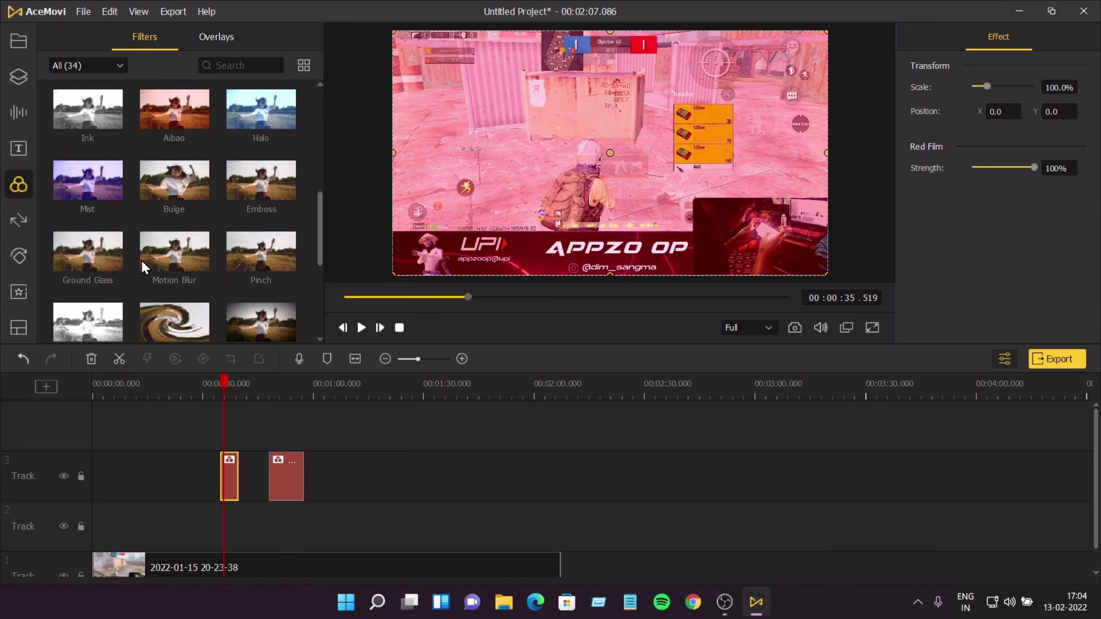
pyautogui.moveTo(88, 232); pyautogui.dragTo(129, 476)
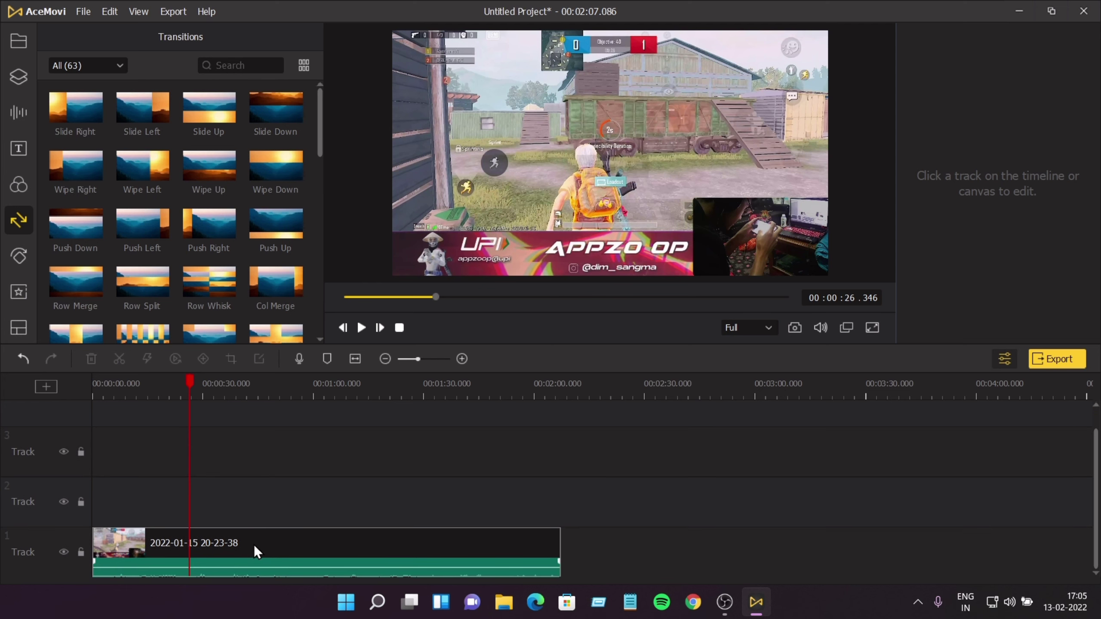
# Step: Split the gameplay video at about 30.5 seconds, then move the second part away and back against the first
pyautogui.click(205, 384)
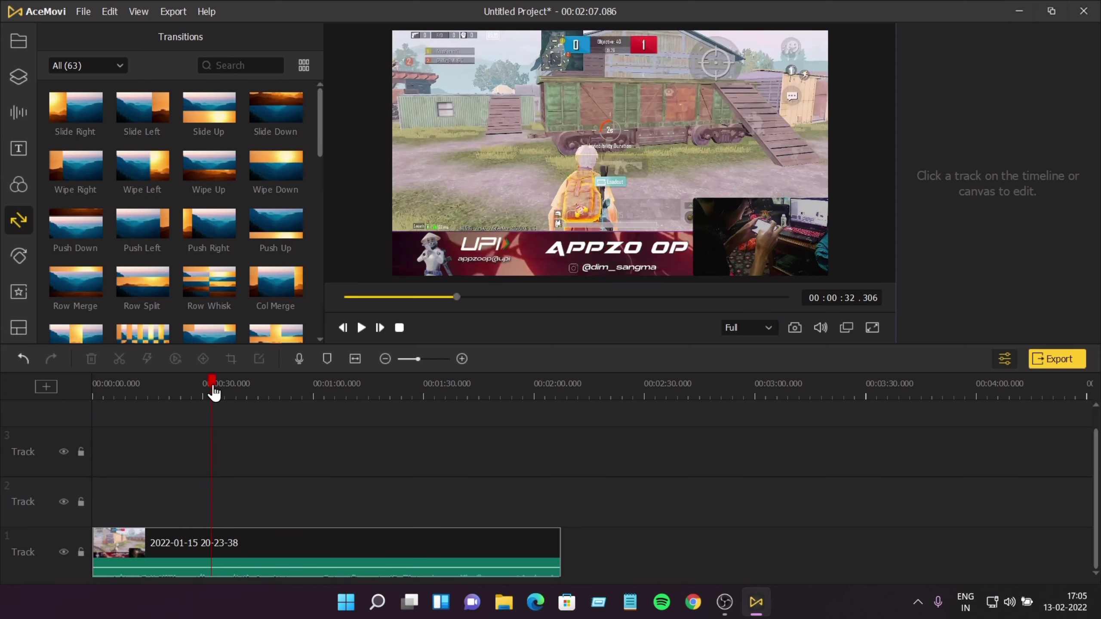
pyautogui.click(222, 549)
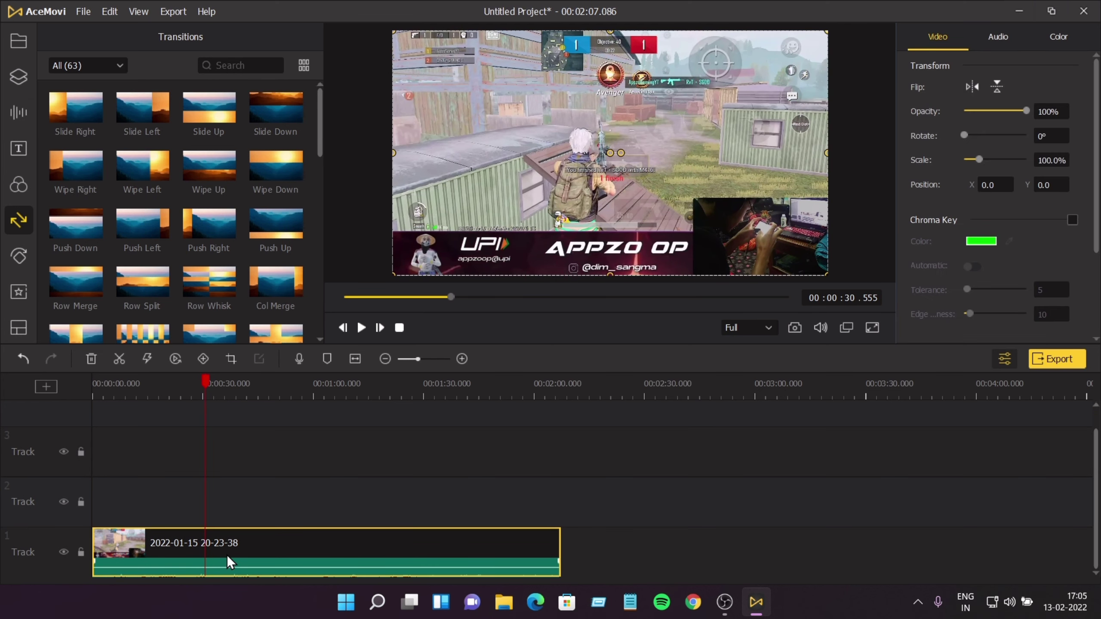
pyautogui.click(117, 359)
pyautogui.moveTo(280, 529)
pyautogui.mouseDown()
pyautogui.moveTo(312, 556)
pyautogui.moveTo(263, 532)
pyautogui.mouseUp()
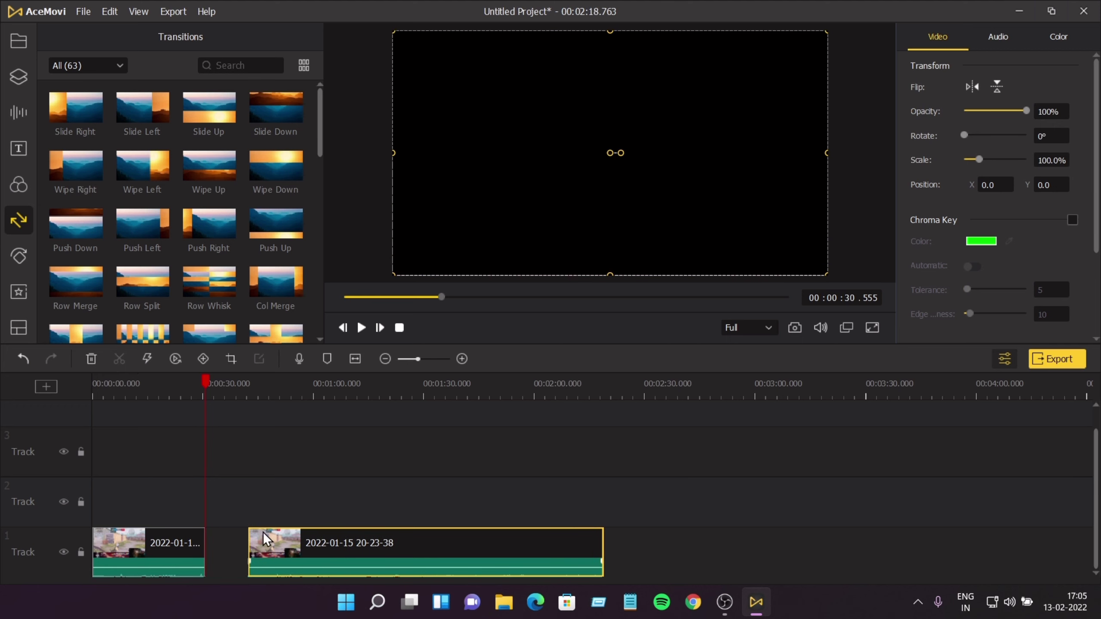
pyautogui.moveTo(327, 550); pyautogui.dragTo(289, 544)
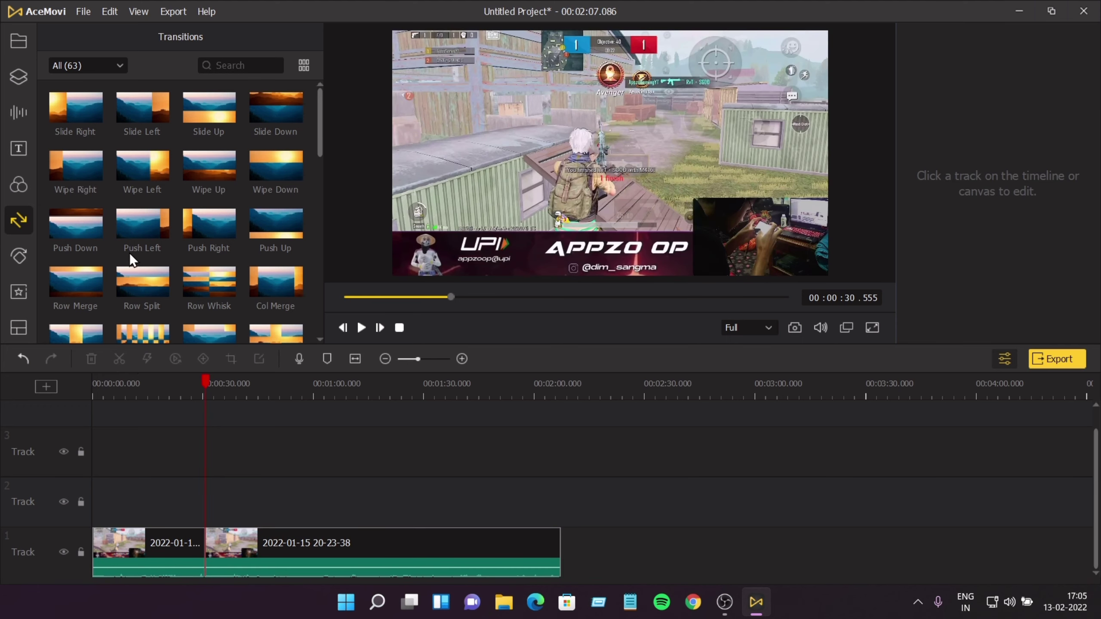
# Step: Add the Slide Left transition at the cut between the two gameplay clips and play across it
pyautogui.scroll(-5, 216, 303)
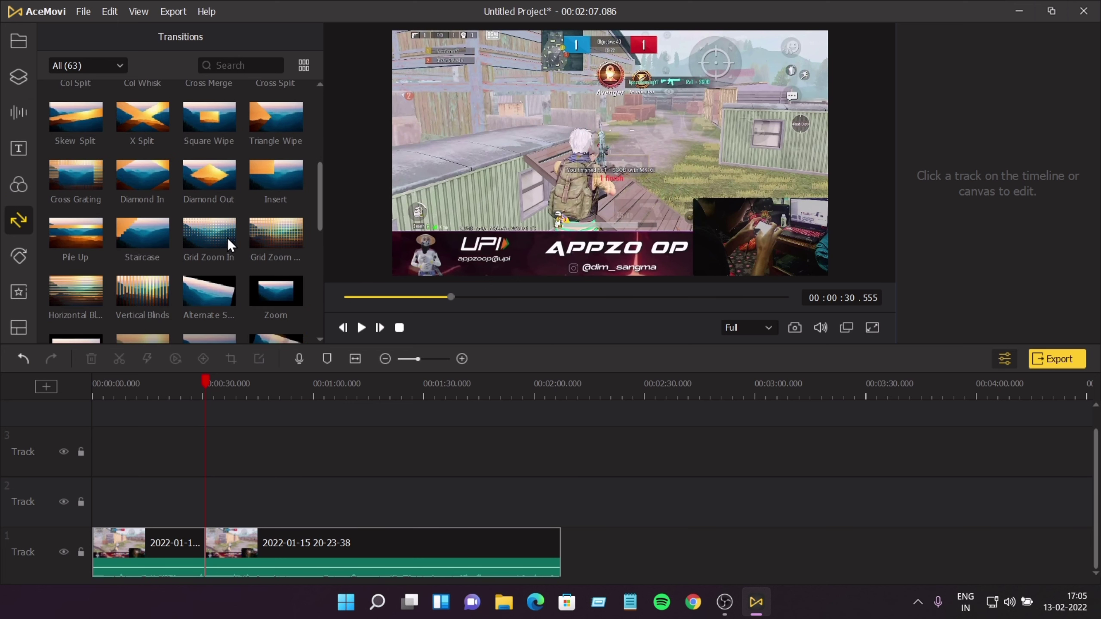
pyautogui.scroll(5, 93, 246)
pyautogui.moveTo(136, 112); pyautogui.dragTo(261, 553)
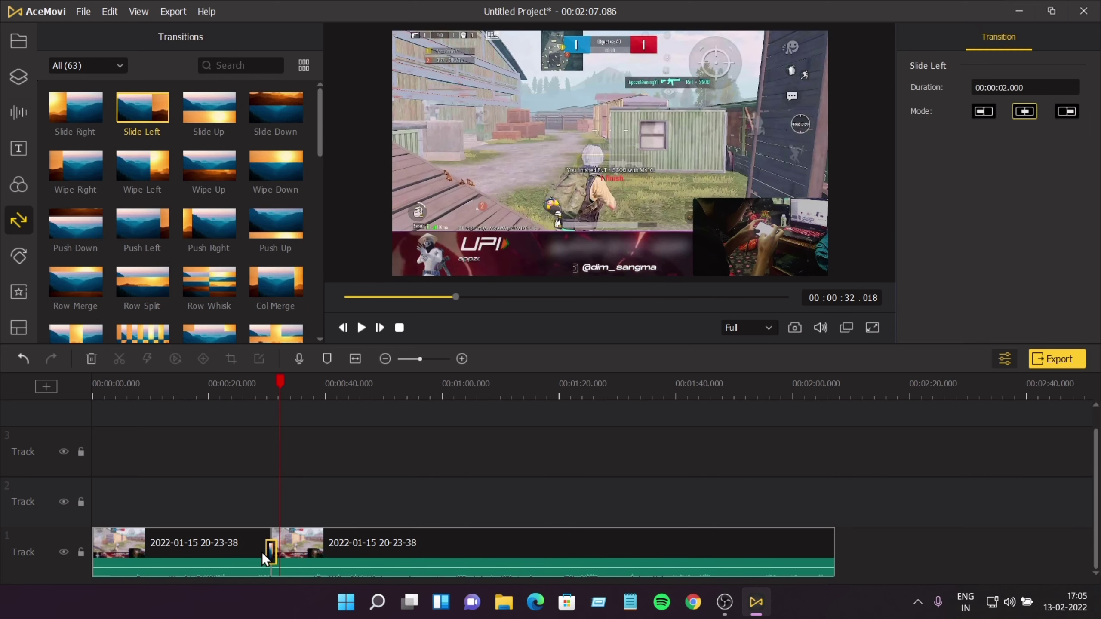
pyautogui.click(263, 390)
pyautogui.press('space')
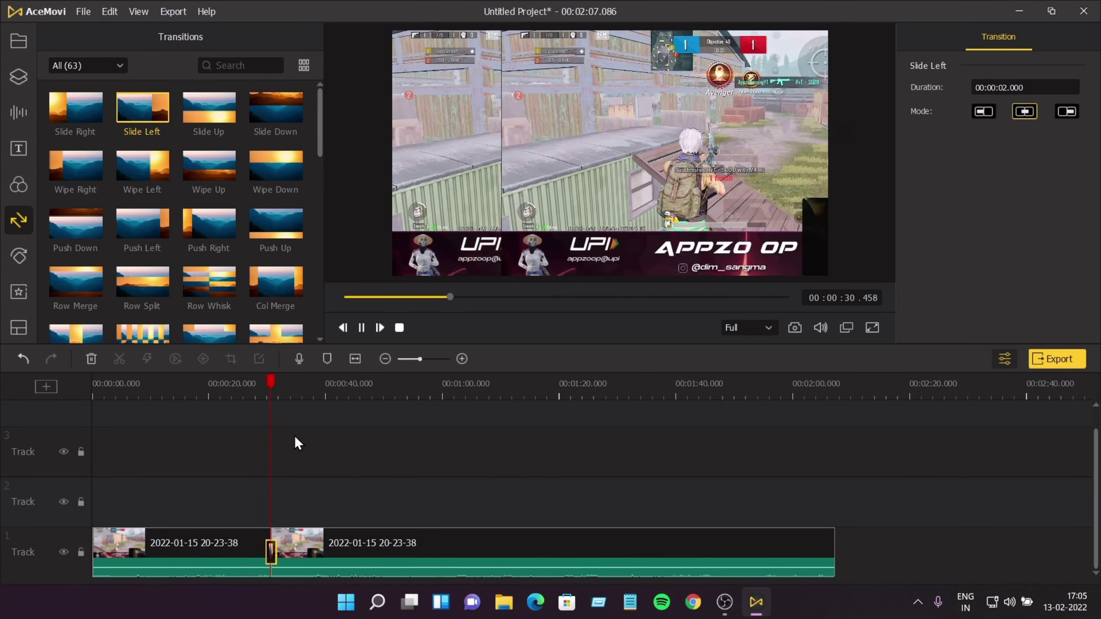
pyautogui.press('space')
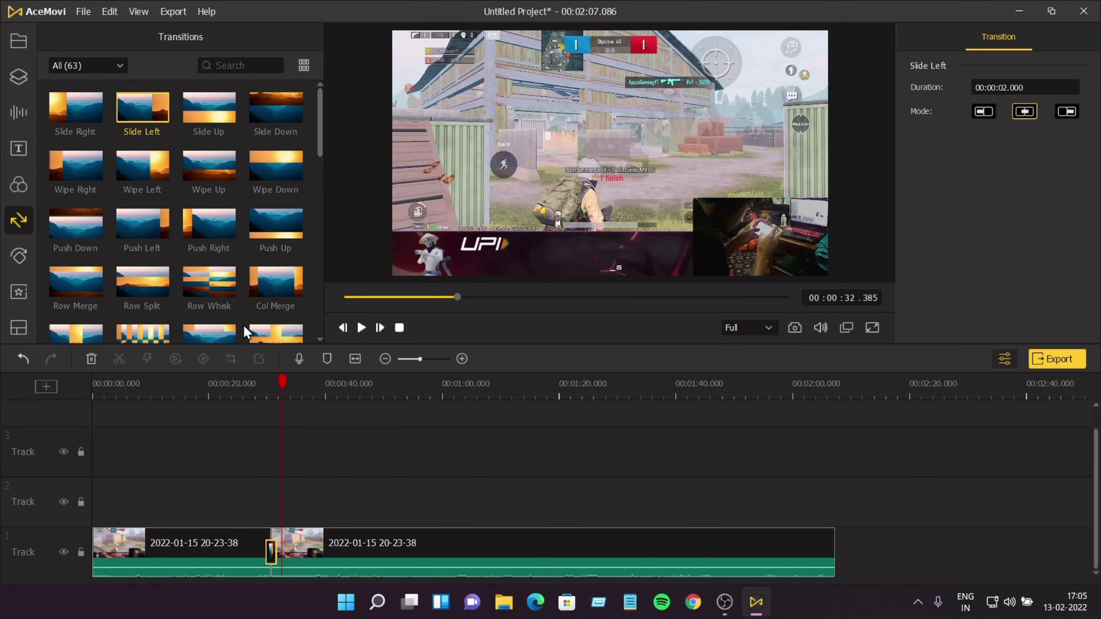
# Step: Try the Clockwise Rotate Zoom In animation on the first gameplay clip, then undo it
pyautogui.scroll(-5, 238, 303)
pyautogui.scroll(-1, 125, 257)
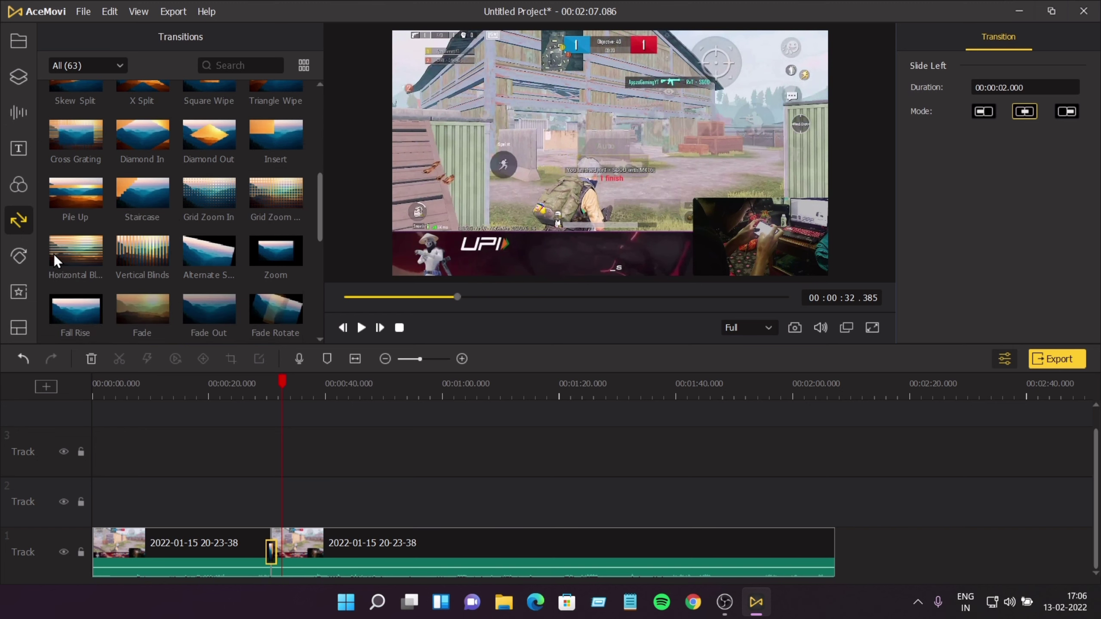
pyautogui.click(18, 256)
pyautogui.moveTo(142, 281); pyautogui.dragTo(251, 527)
pyautogui.scroll(1, 294, 518)
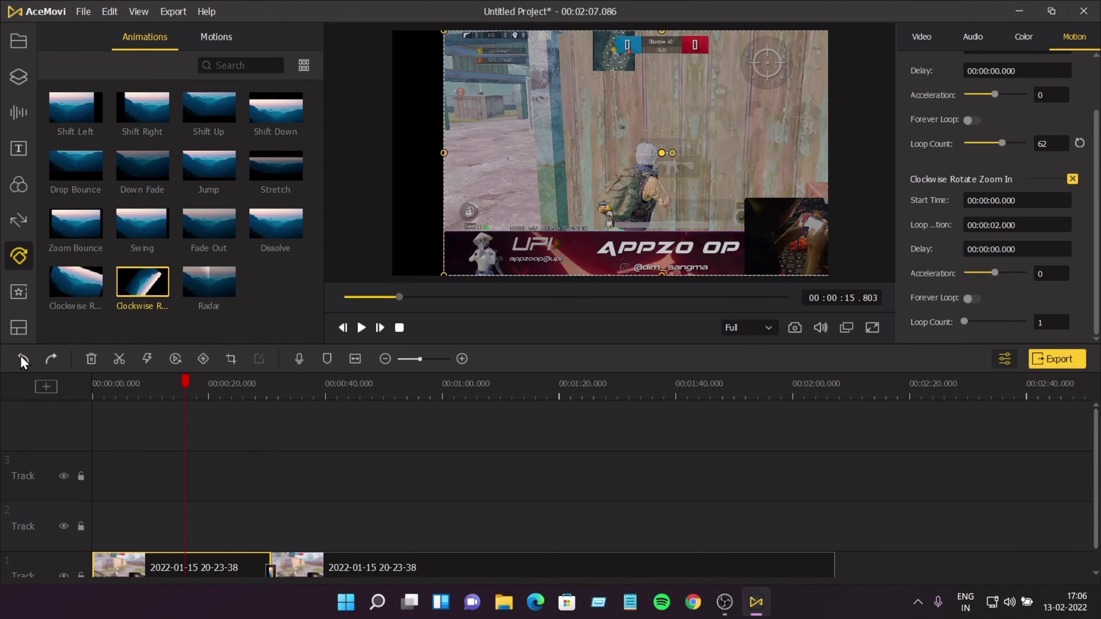
pyautogui.click(20, 356)
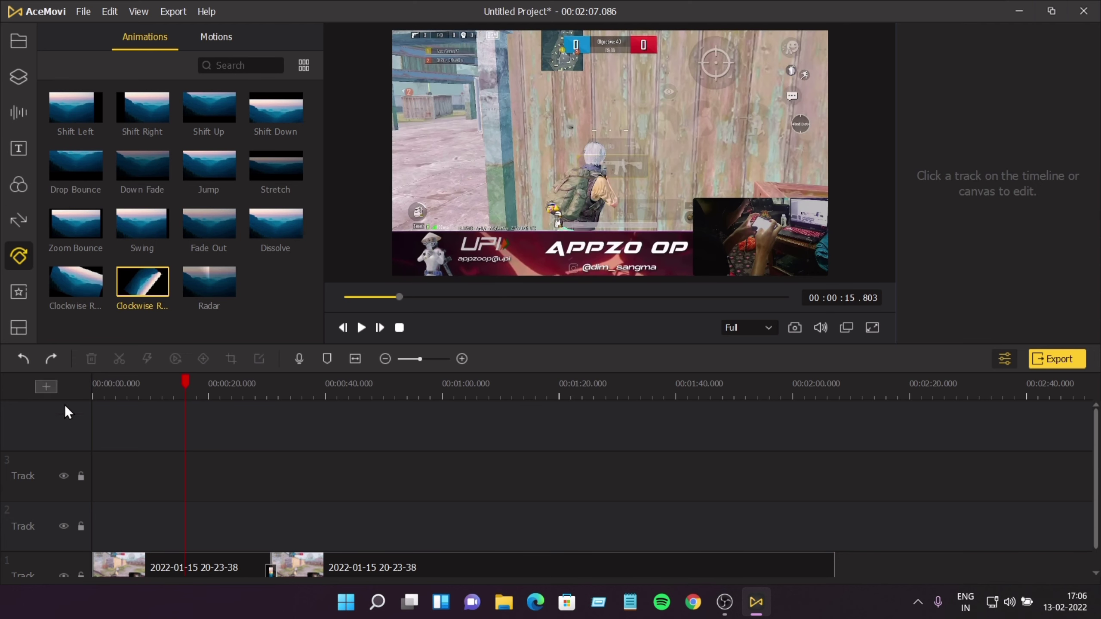
# Step: Undo back past the Slide Left transition and the split, then redo the split of the gameplay video
pyautogui.scroll(-1, 139, 421)
pyautogui.click(28, 361)
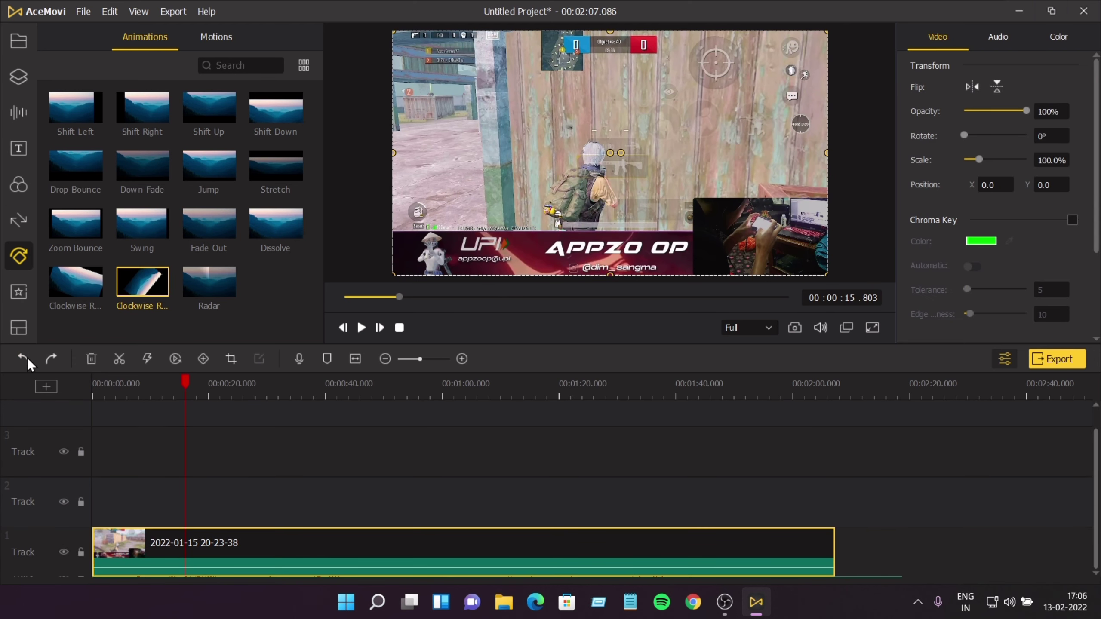
pyautogui.click(52, 358)
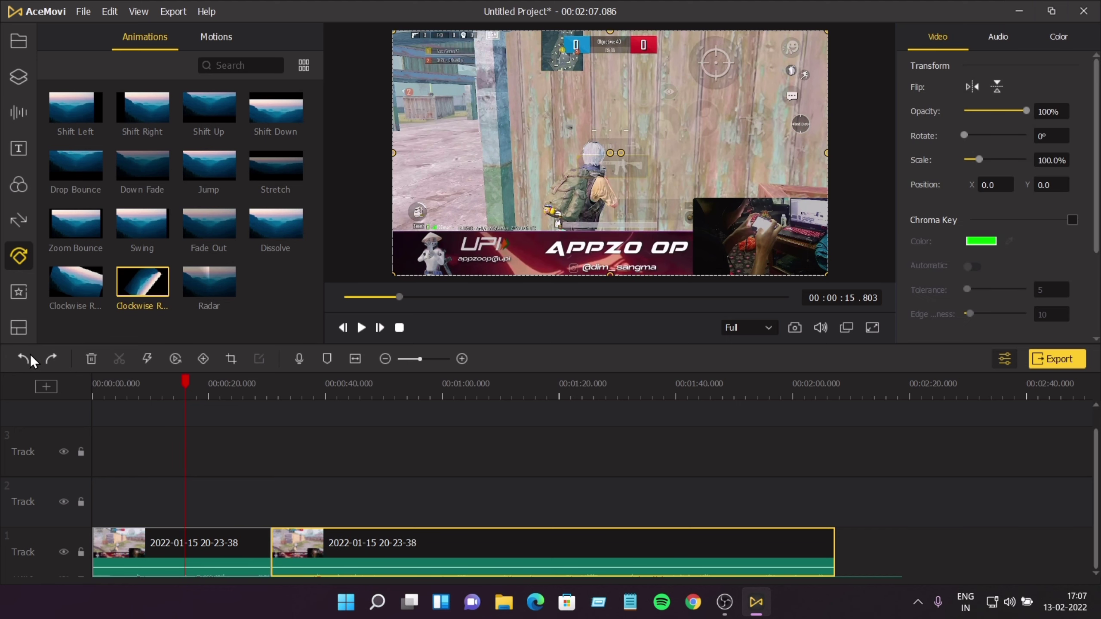
# Step: Try Clockwise Rotate Zoom In with an acceleration of 97 on the first clip, then undo the animation
pyautogui.moveTo(143, 282); pyautogui.dragTo(146, 547)
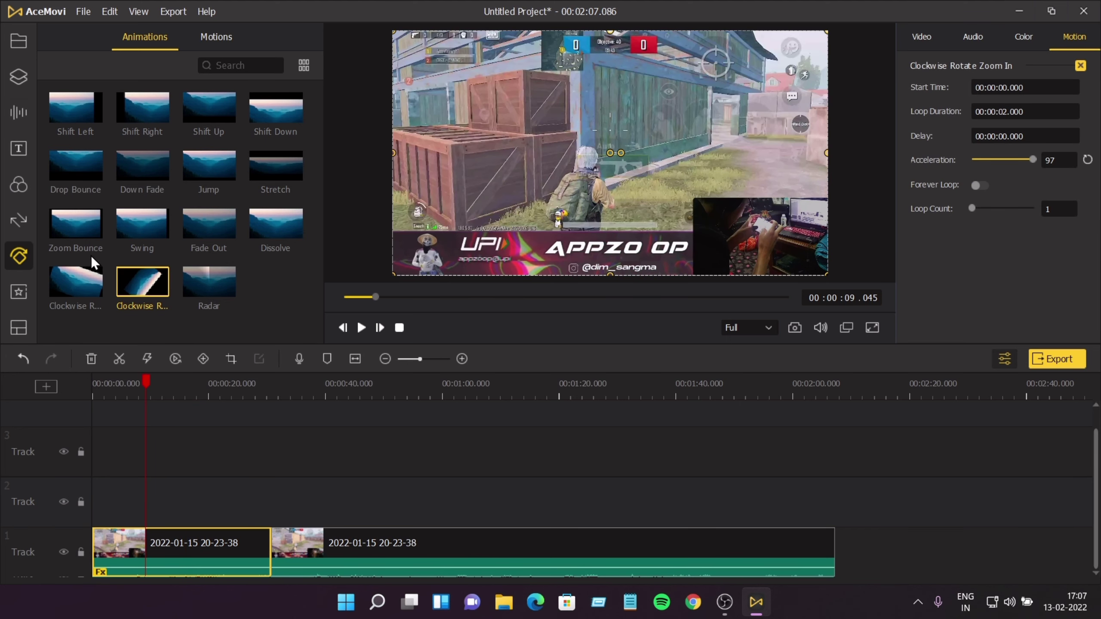
pyautogui.click(74, 240)
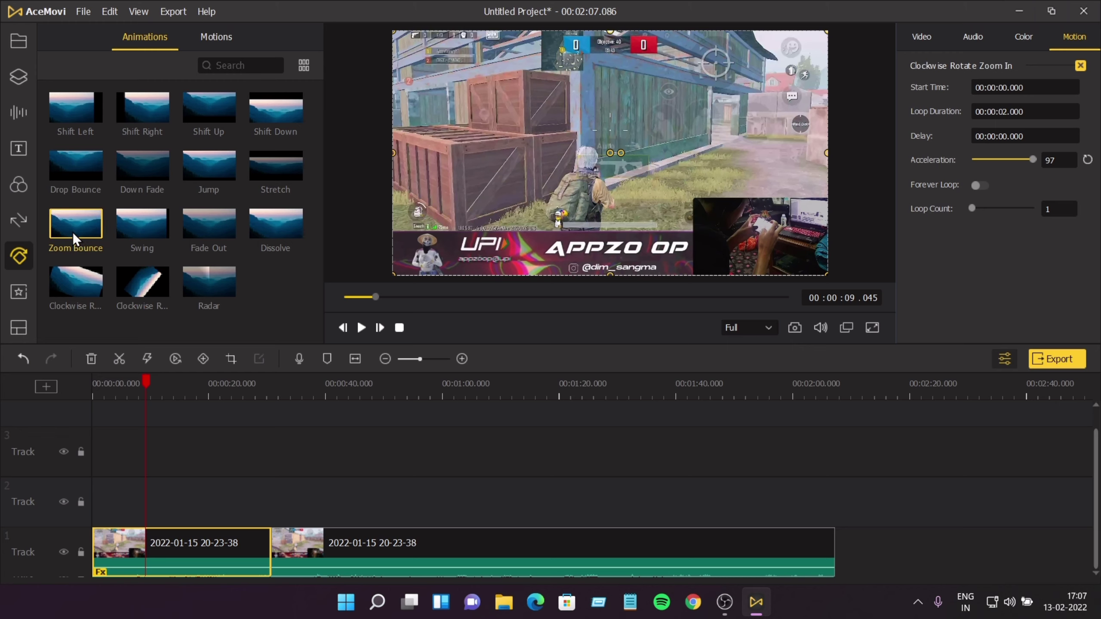
pyautogui.click(26, 358)
# Step: Apply the Zoom Bounce animation to the first clip, set its loop count to 57 and play it
pyautogui.moveTo(74, 230); pyautogui.dragTo(123, 539)
pyautogui.click(108, 386)
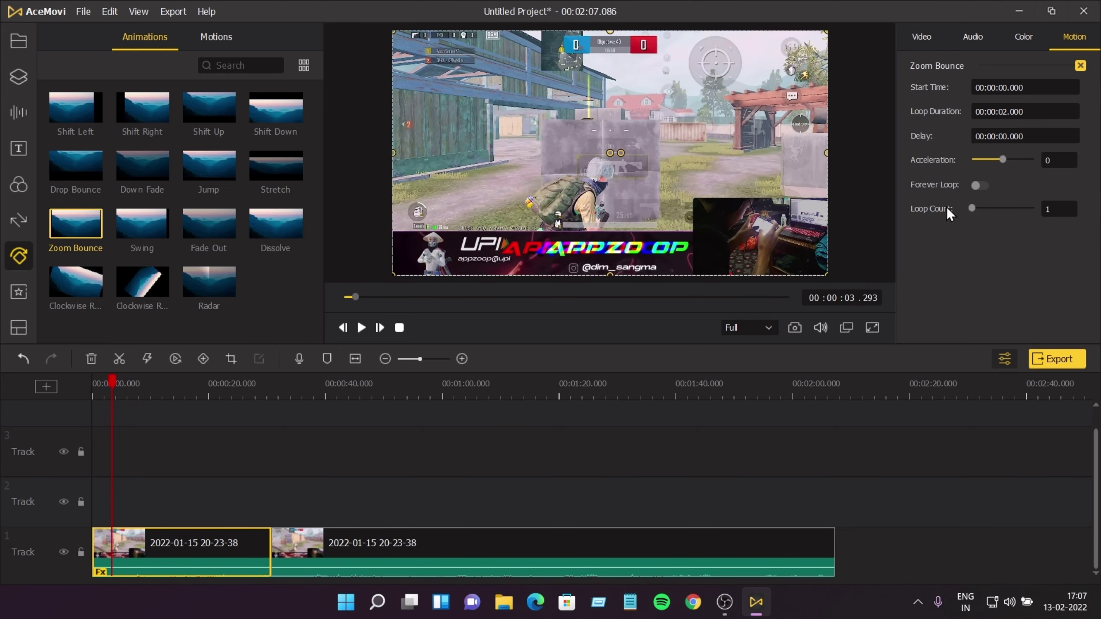
pyautogui.moveTo(978, 210); pyautogui.dragTo(1008, 212)
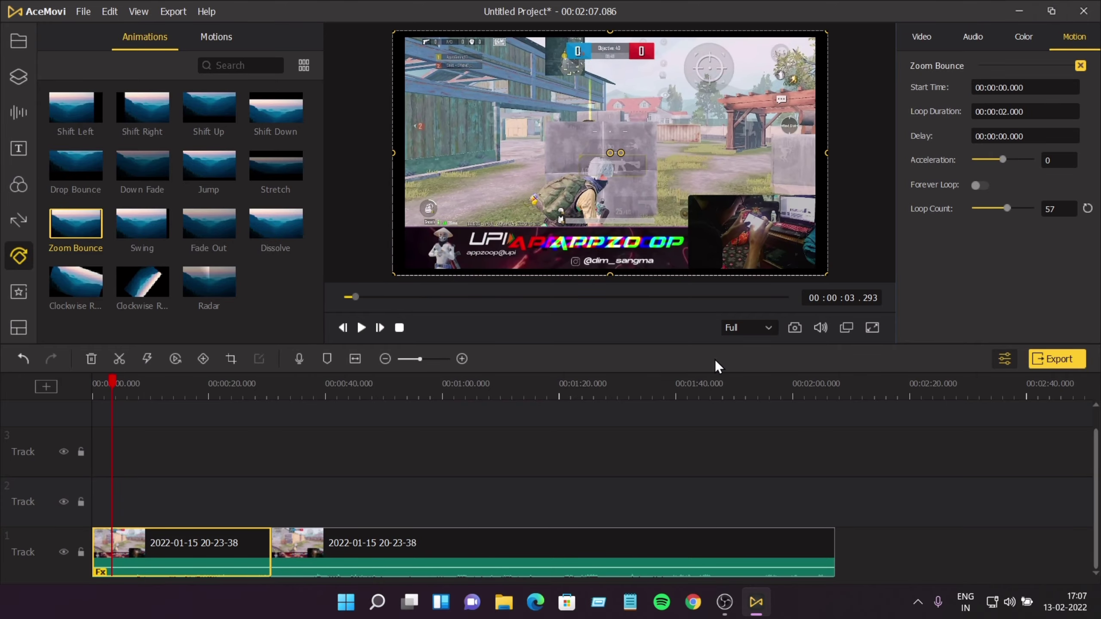
pyautogui.press('space')
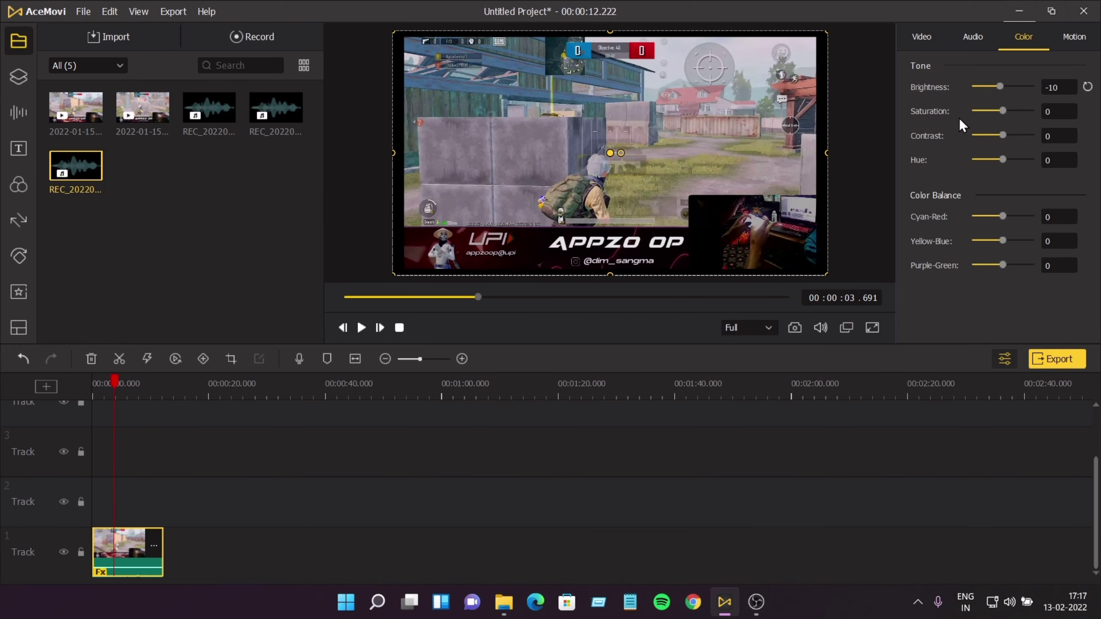
# Step: Set the clip's brightness to -21, saturation to 44 and contrast to 5, and adjust its color balance
pyautogui.click(998, 86)
pyautogui.moveTo(999, 88); pyautogui.dragTo(1003, 138)
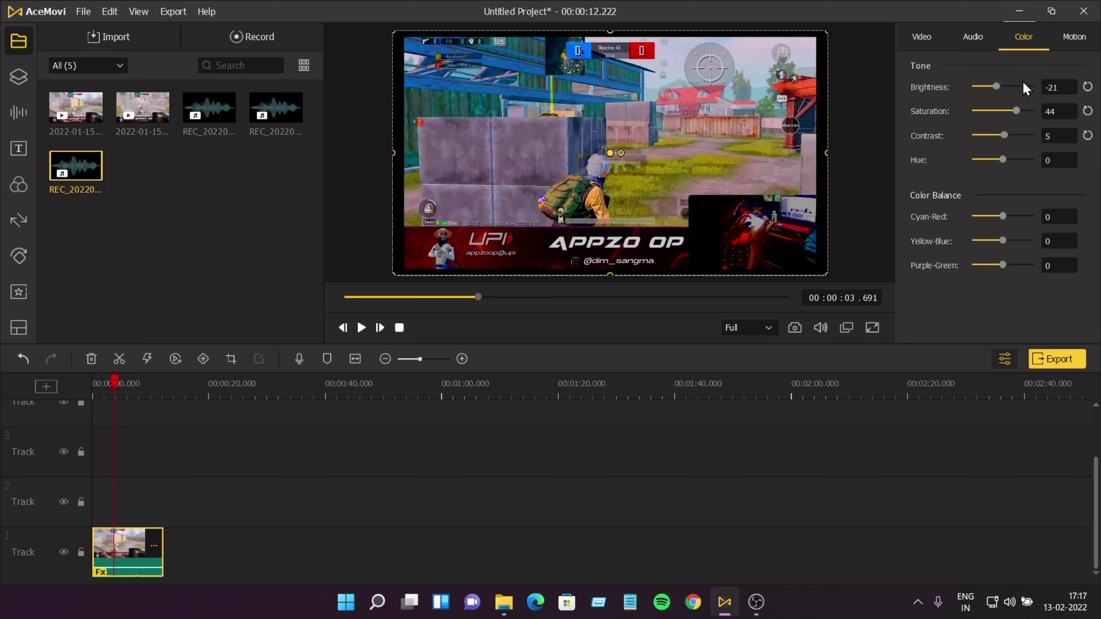
pyautogui.moveTo(1003, 217); pyautogui.dragTo(1001, 263)
# Step: Keep the clip's opacity at 100% and set its scale to 128.4%
pyautogui.click(922, 35)
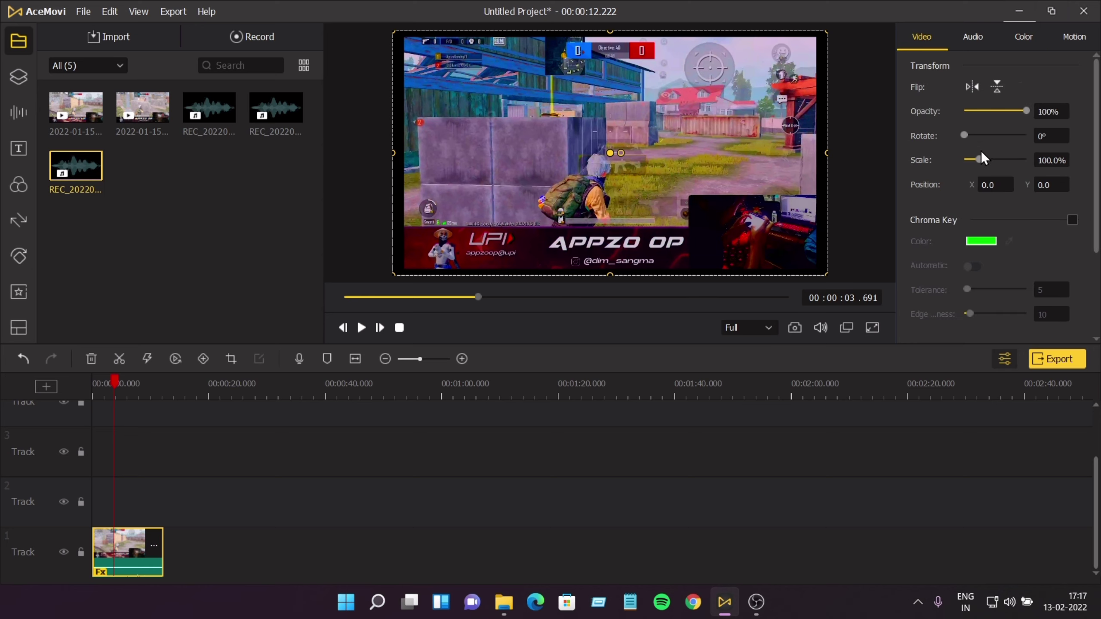
pyautogui.moveTo(1022, 114)
pyautogui.mouseDown()
pyautogui.moveTo(971, 114)
pyautogui.moveTo(1027, 113)
pyautogui.mouseUp()
pyautogui.moveTo(975, 161); pyautogui.dragTo(983, 160)
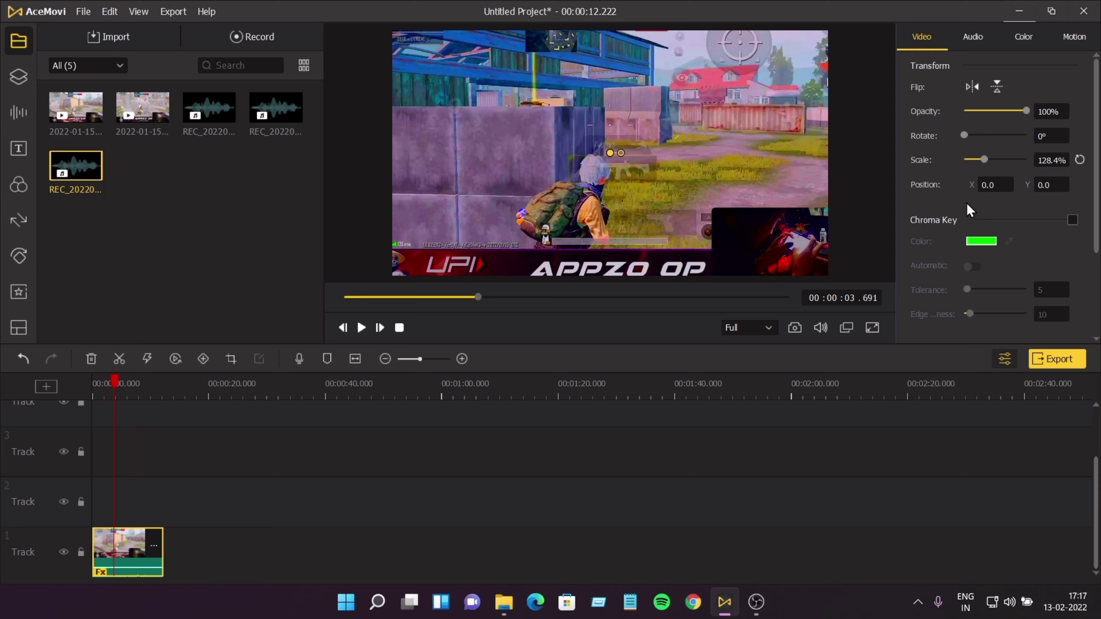
# Step: Set the clip's audio volume to 0 and pitch to 130, then play it from about 1.6 seconds
pyautogui.click(971, 37)
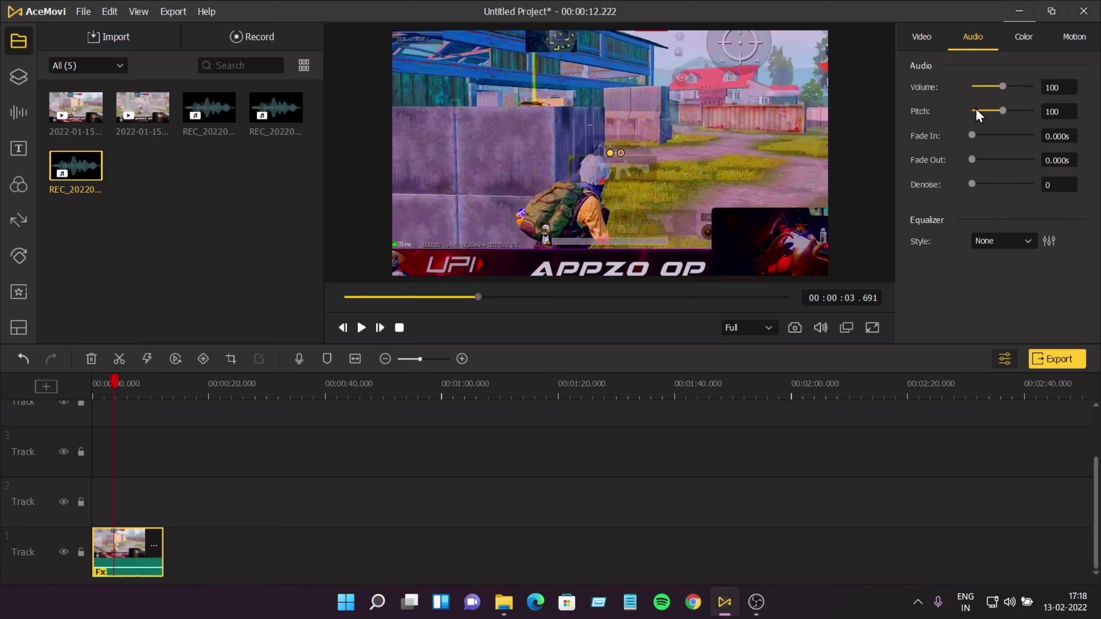
pyautogui.moveTo(1001, 84)
pyautogui.mouseDown()
pyautogui.moveTo(960, 81)
pyautogui.moveTo(982, 86)
pyautogui.mouseUp()
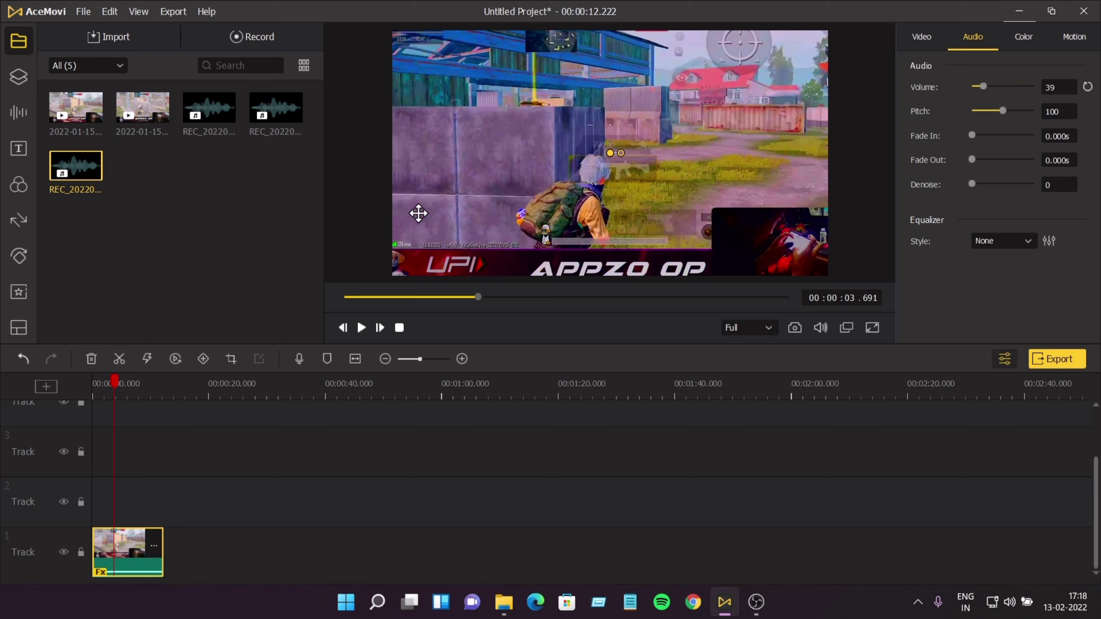
pyautogui.moveTo(983, 86); pyautogui.dragTo(970, 87)
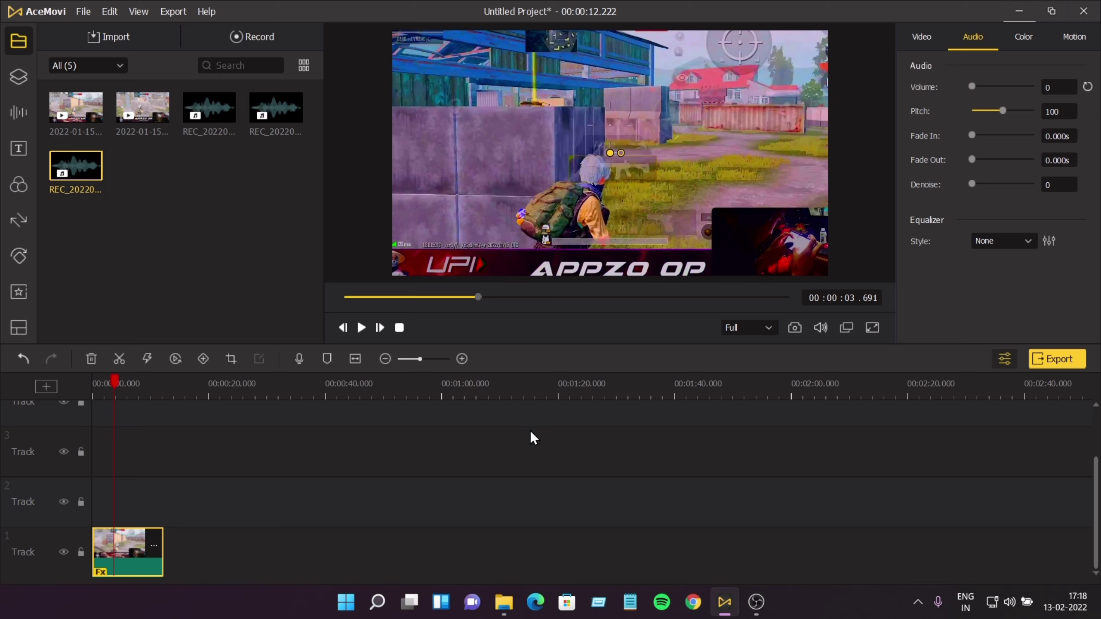
pyautogui.moveTo(1003, 111); pyautogui.dragTo(1015, 121)
pyautogui.click(104, 382)
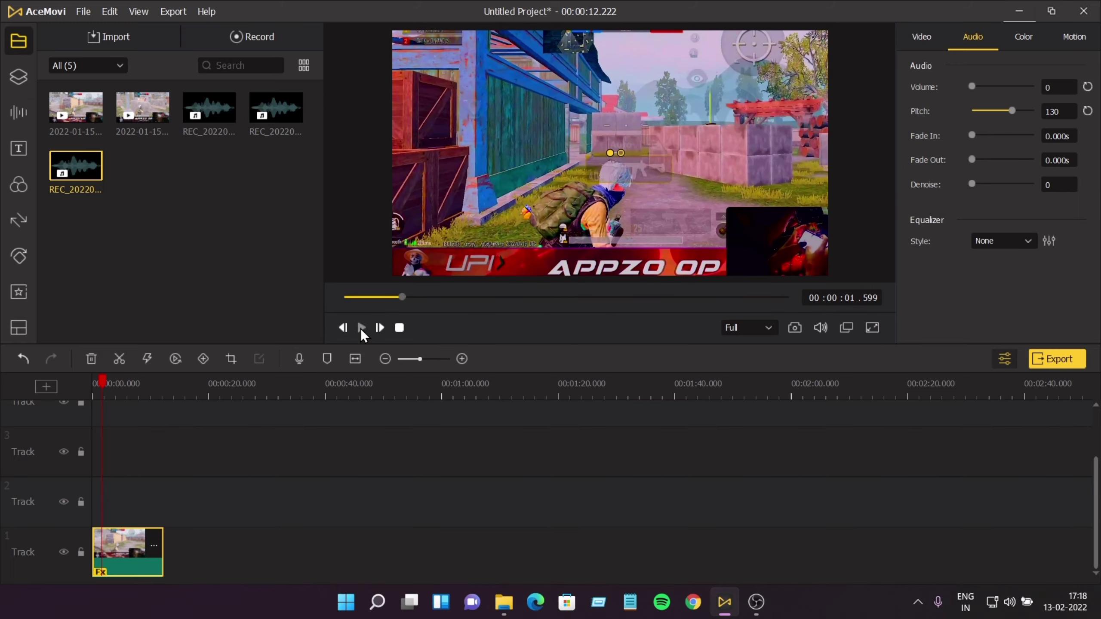
pyautogui.click(360, 329)
pyautogui.click(361, 328)
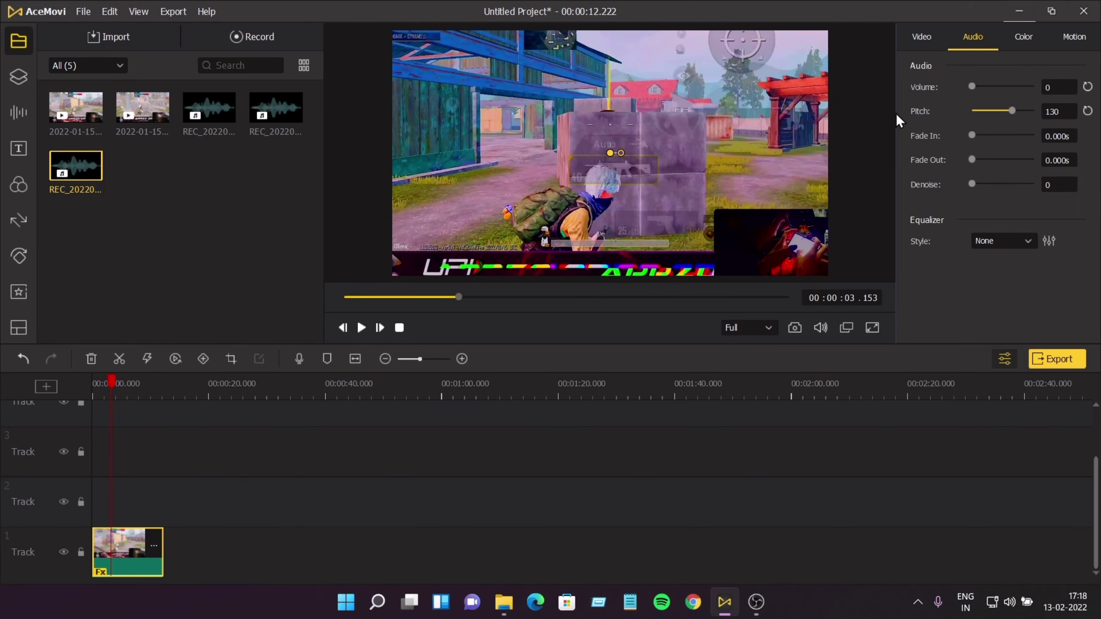
# Step: Raise the clip's volume to 89 and play it to hear the sound
pyautogui.moveTo(972, 87); pyautogui.dragTo(1000, 86)
pyautogui.click(364, 329)
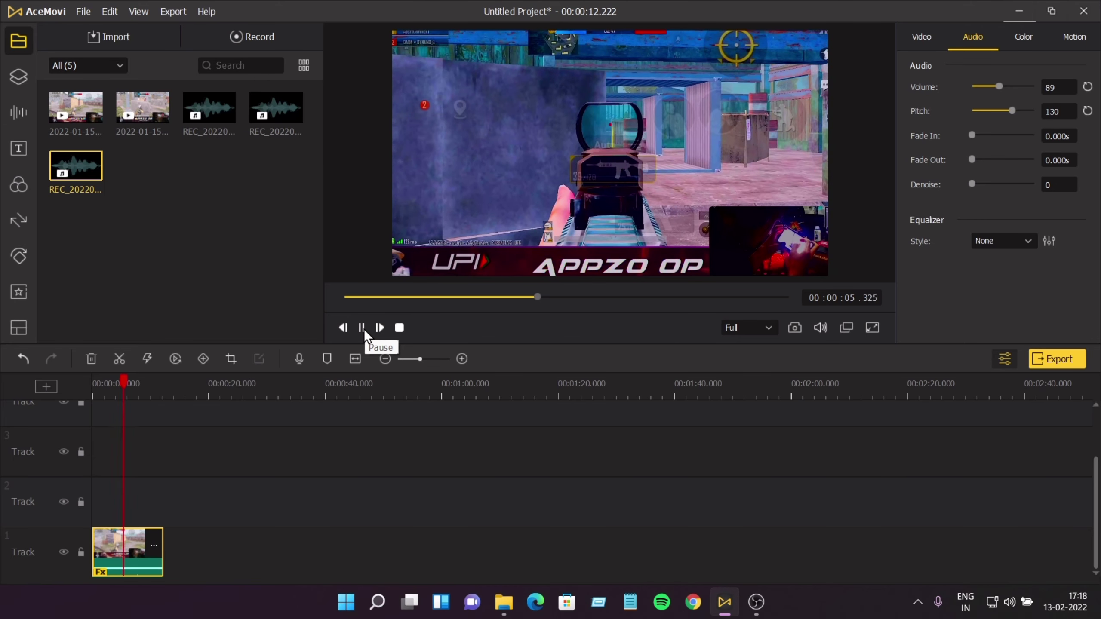
pyautogui.click(364, 329)
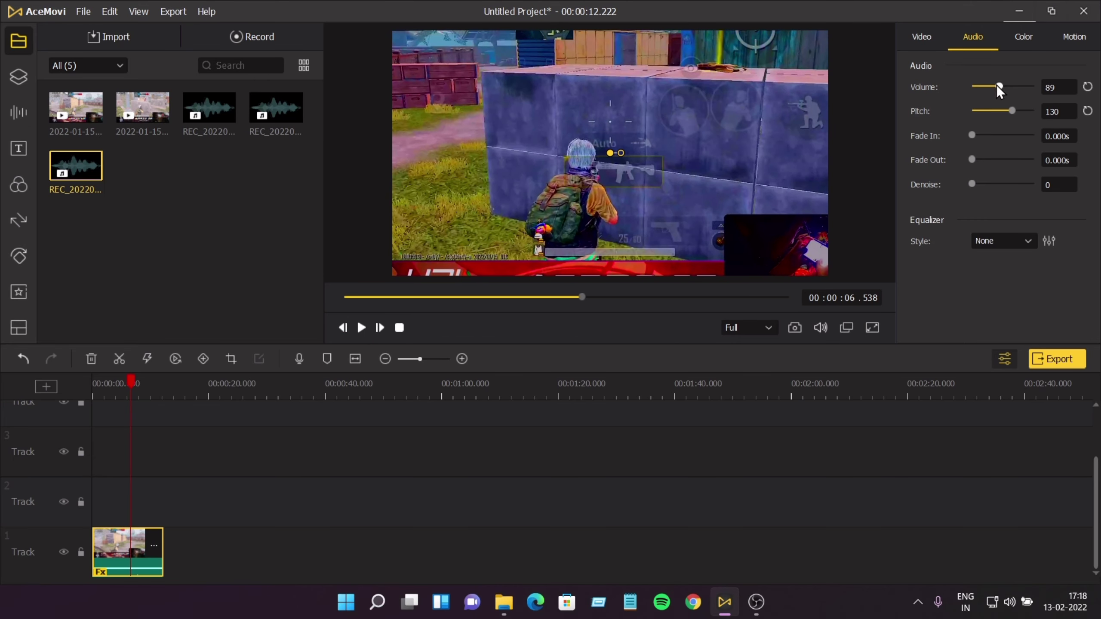
# Step: Mute the clip by setting its volume to 0, play it, and return the playhead near the start
pyautogui.moveTo(998, 86); pyautogui.dragTo(894, 85)
pyautogui.click(362, 328)
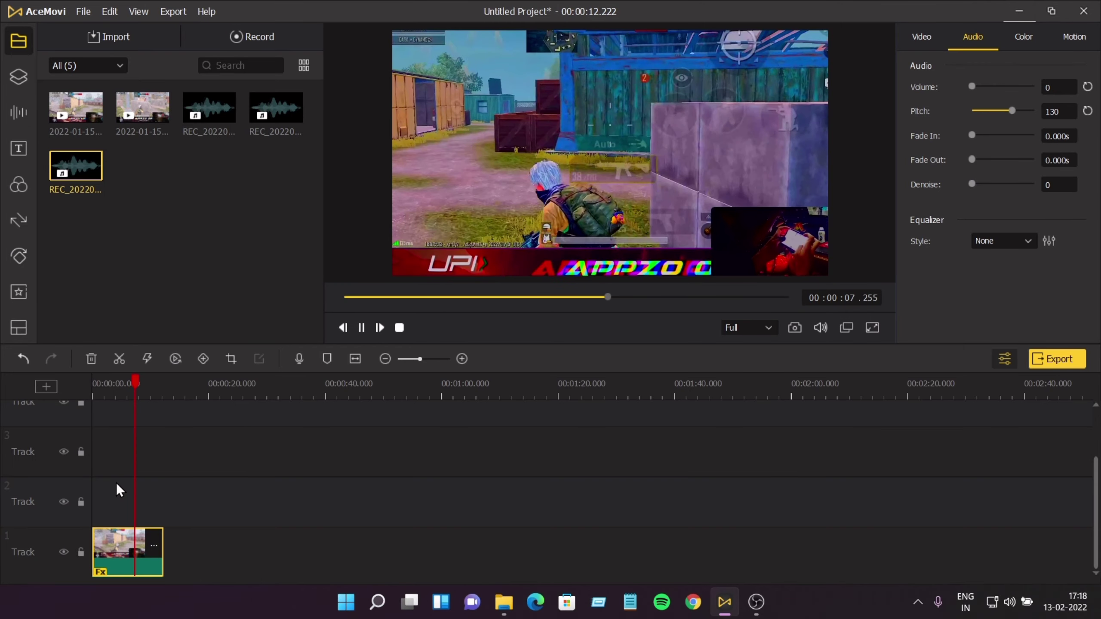
pyautogui.moveTo(140, 387); pyautogui.dragTo(99, 388)
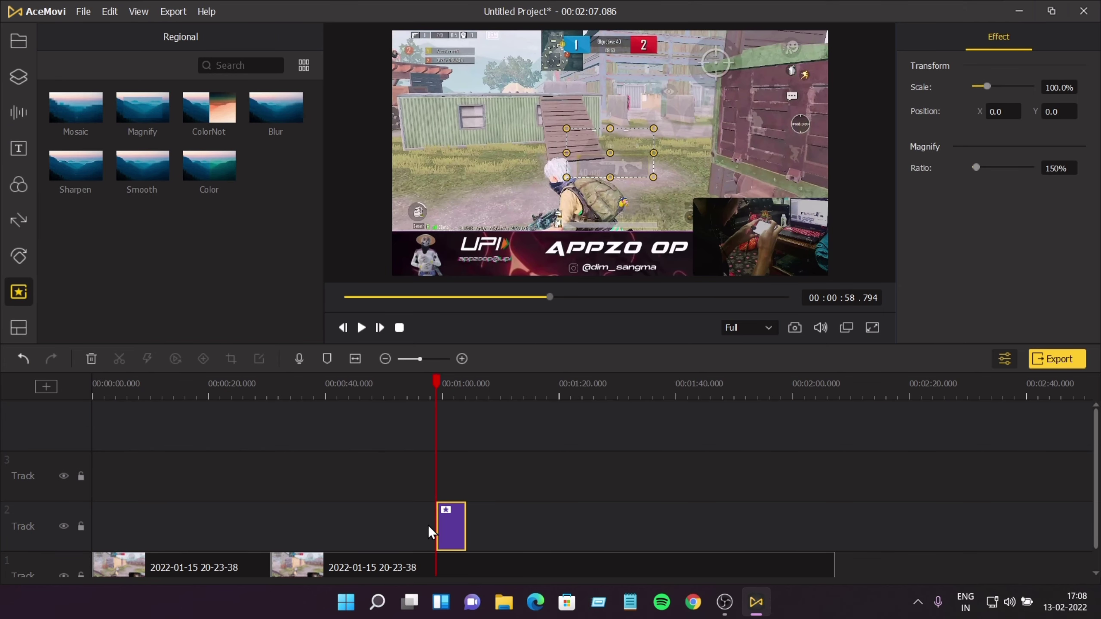
# Step: Delete the Magnify effect from track 2, add a new one on track 3 from about 51 to 65 seconds, and preview it
pyautogui.rightClick(446, 517)
pyautogui.click(481, 402)
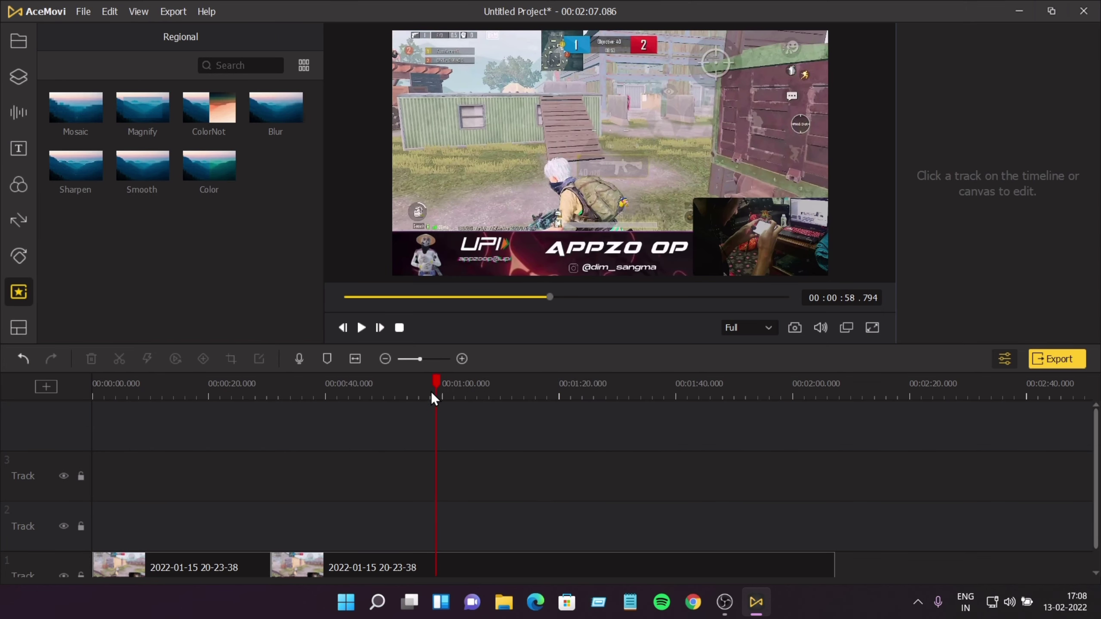
pyautogui.moveTo(144, 108); pyautogui.dragTo(472, 477)
pyautogui.click(409, 386)
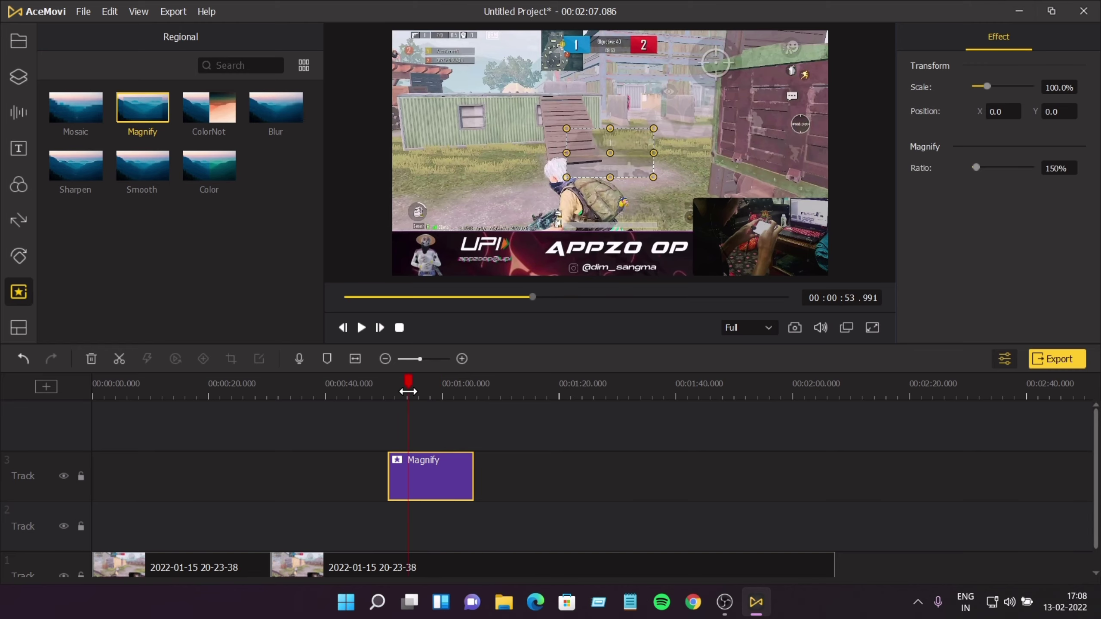
pyautogui.press('space')
pyautogui.press('space')
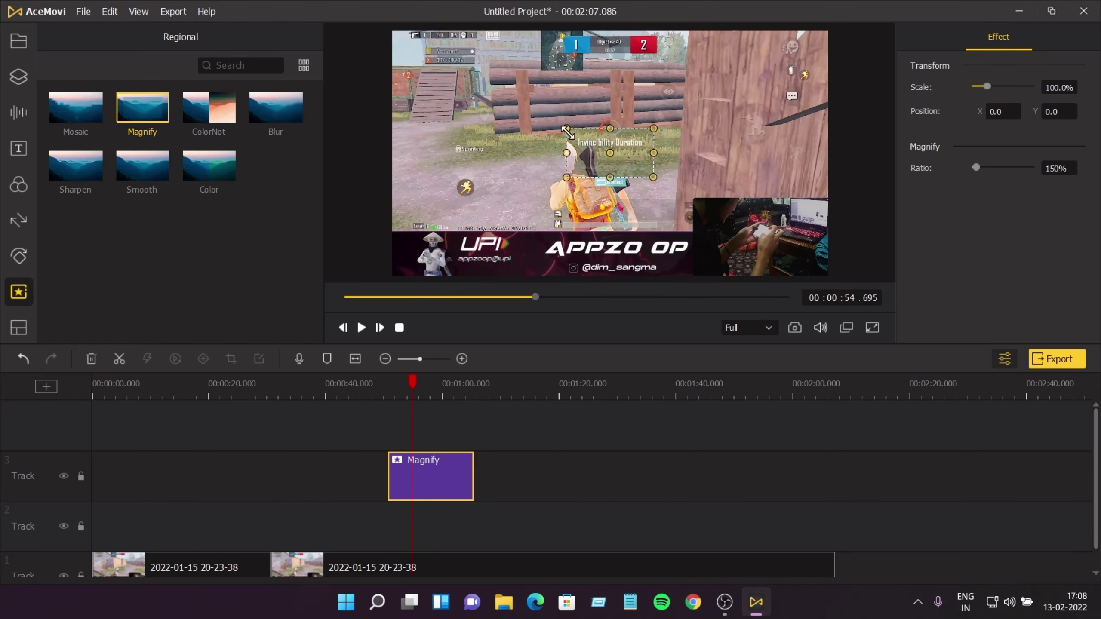
# Step: Enlarge the Magnify region to 233%, move it over the player at position -84.9, 86.8, and play that section
pyautogui.click(523, 103)
pyautogui.moveTo(522, 102); pyautogui.dragTo(614, 165)
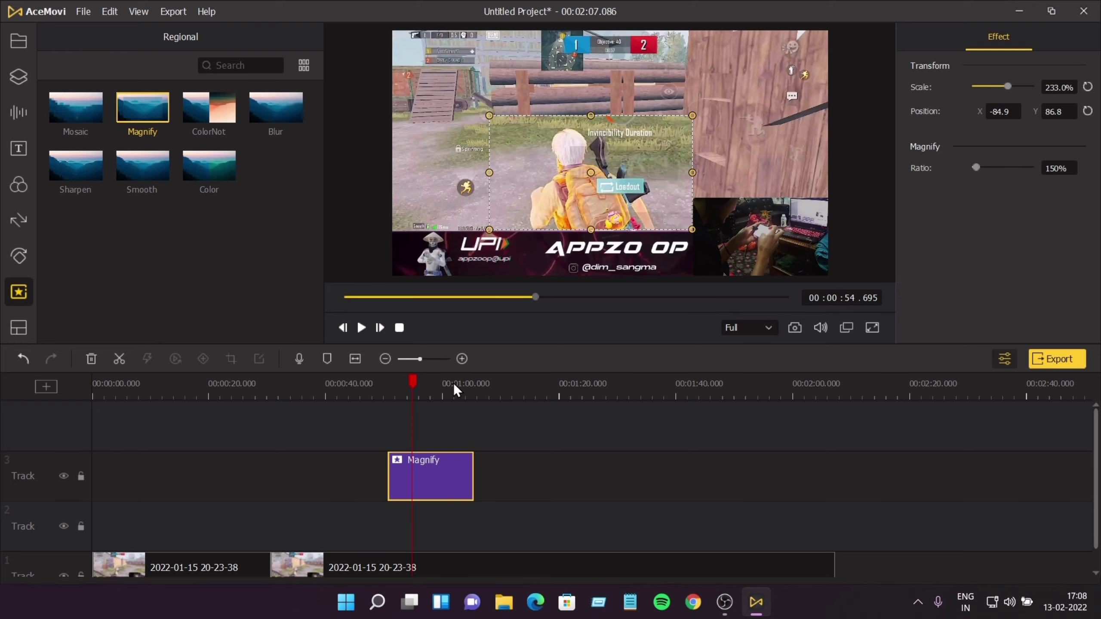
pyautogui.click(377, 396)
pyautogui.press('space')
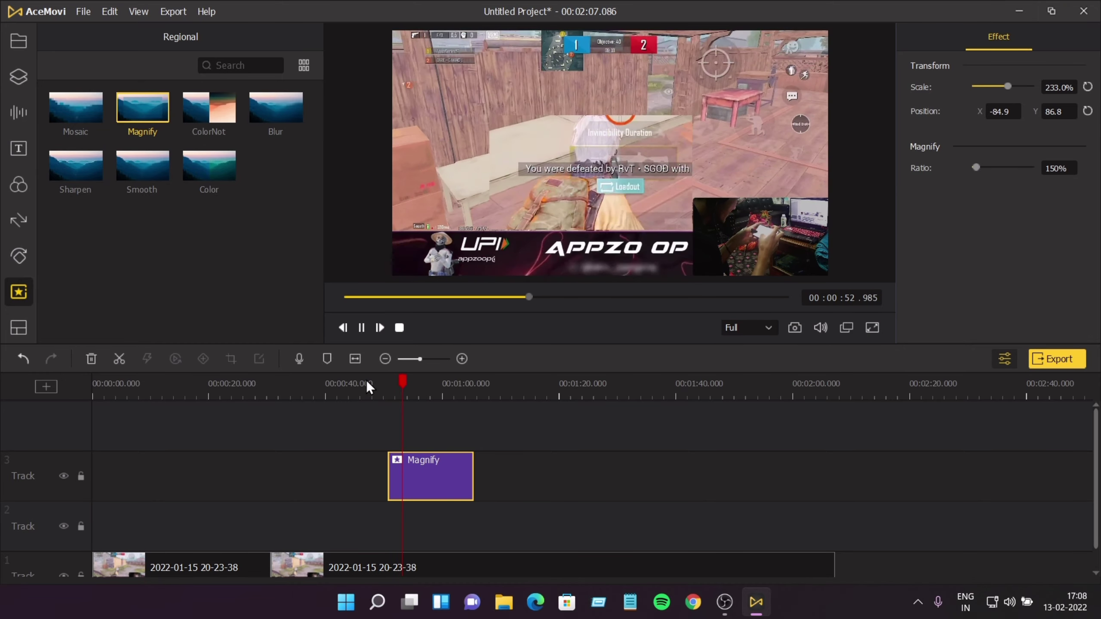
# Step: Open the video export settings and look through the available output formats
pyautogui.click(84, 12)
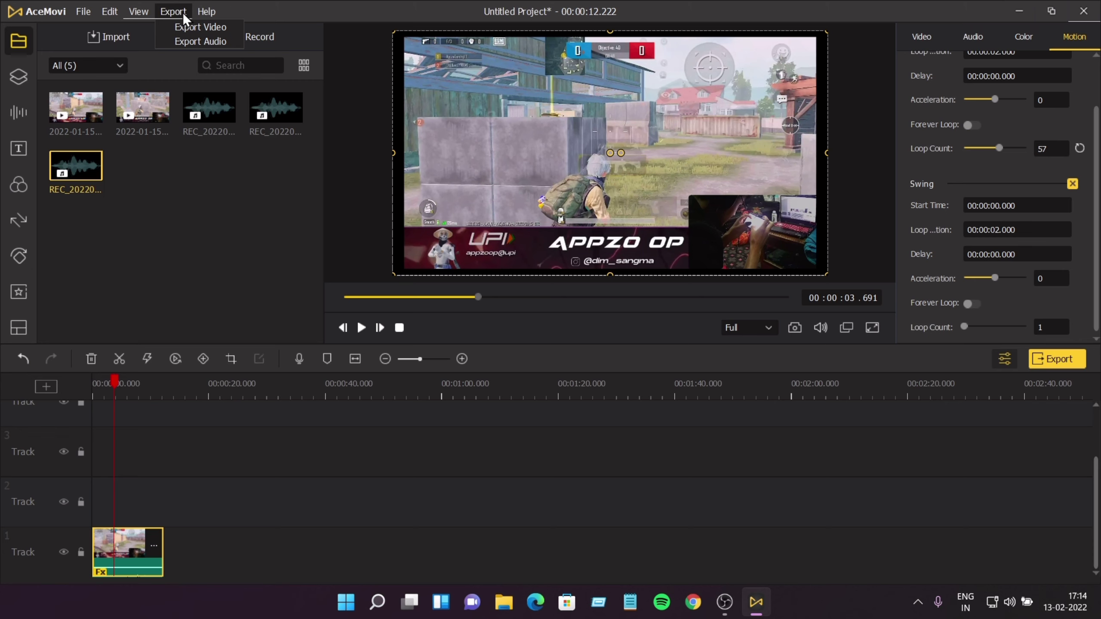
pyautogui.click(188, 28)
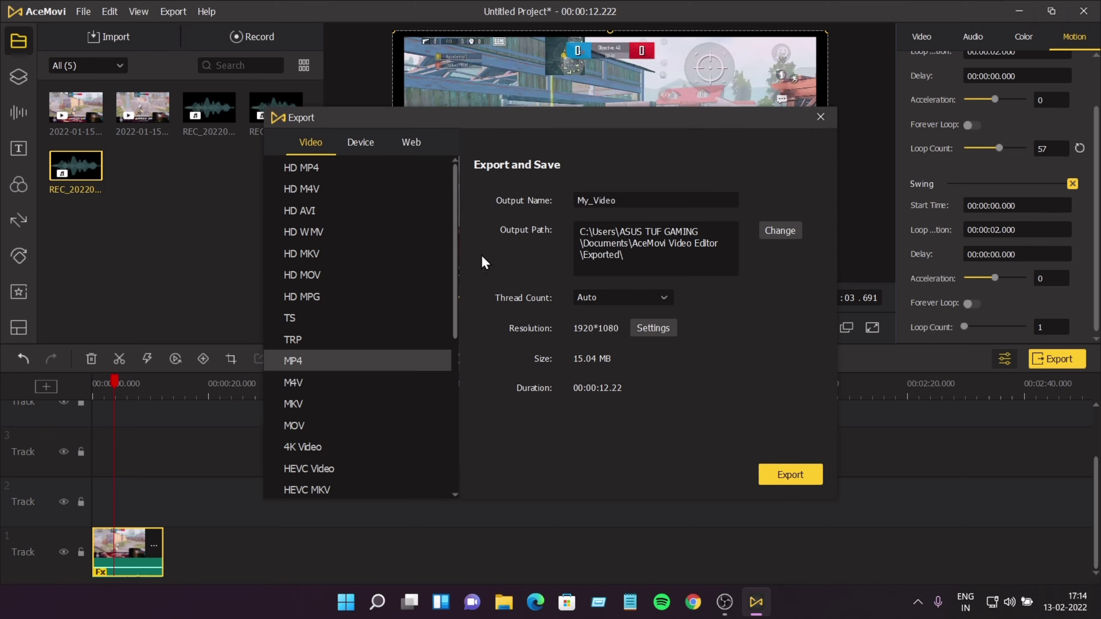
pyautogui.scroll(-5, 342, 350)
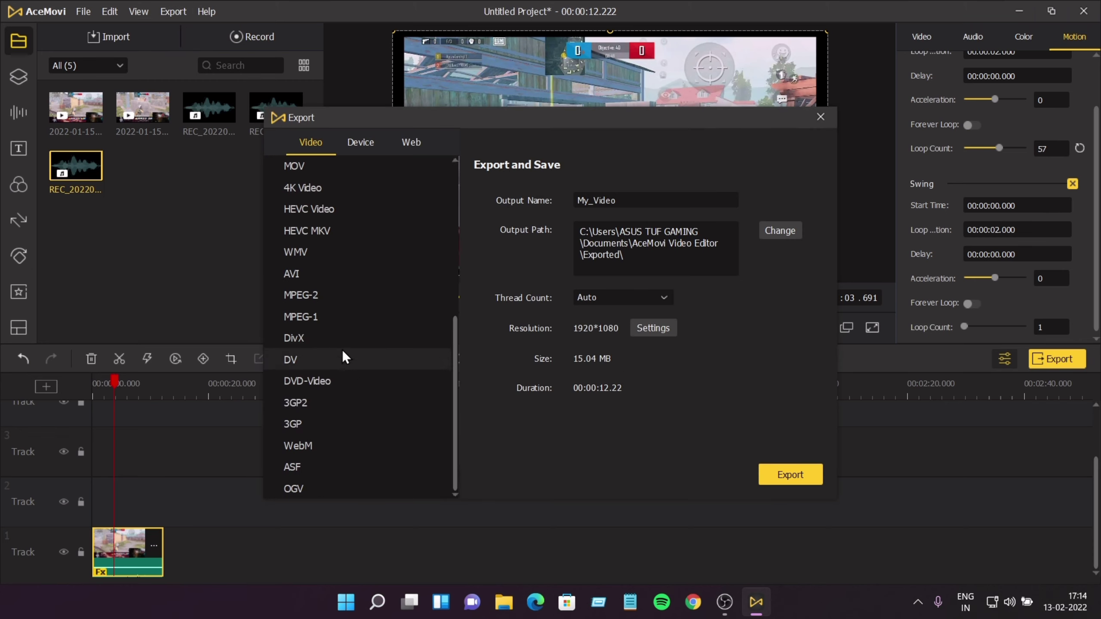
pyautogui.scroll(5, 328, 455)
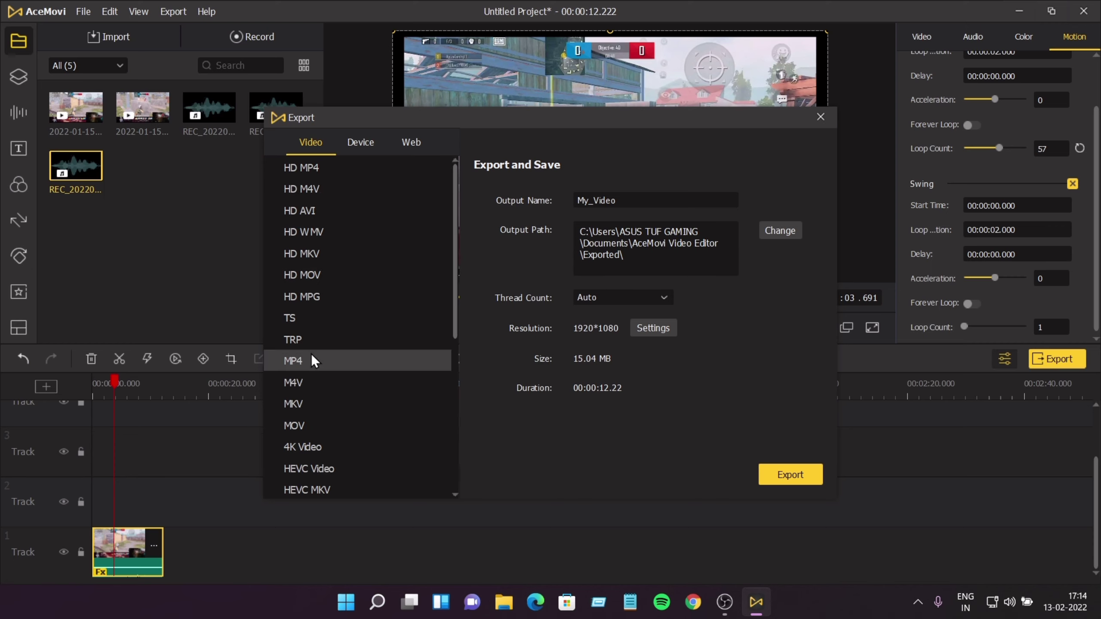